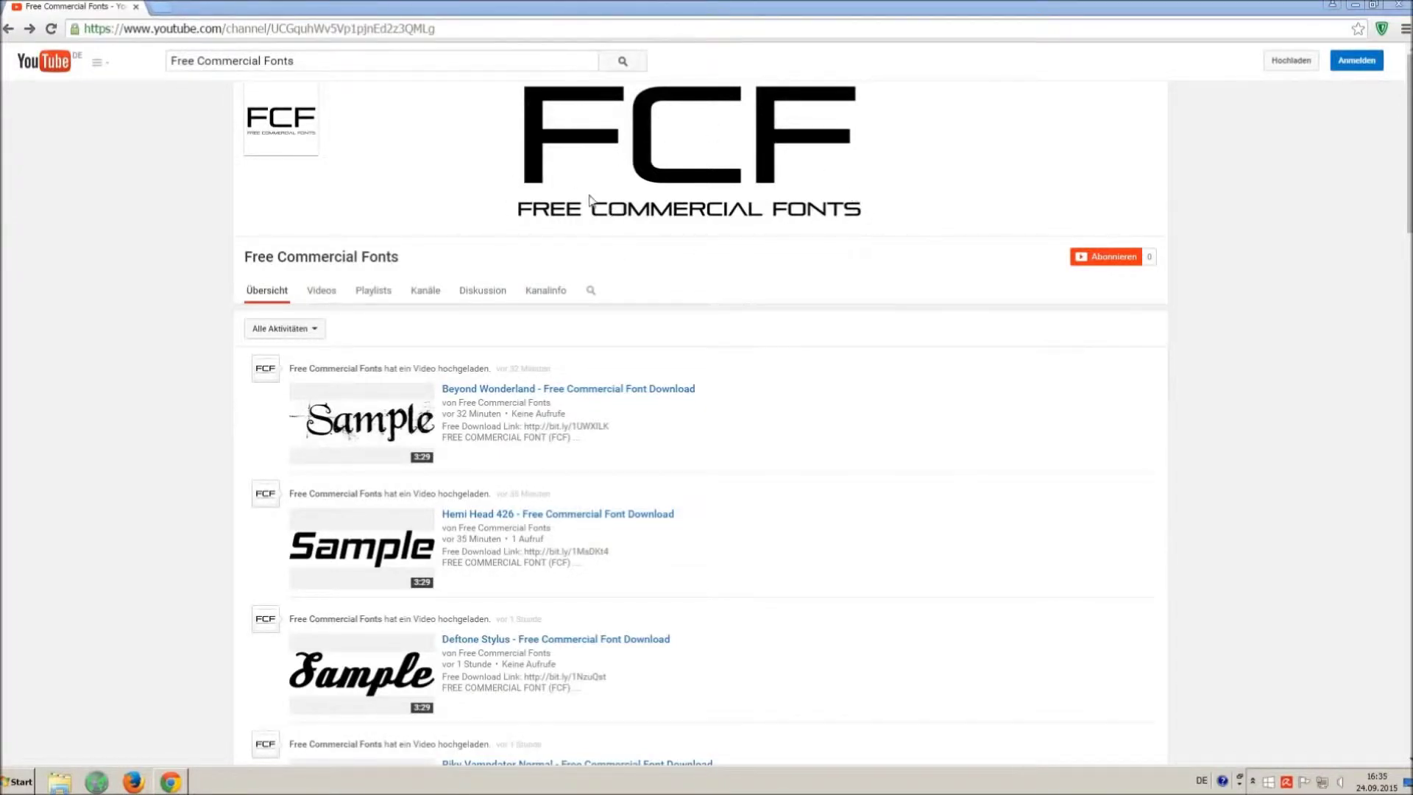
Step: Open and pause the Riky Vampdator Normal video, then expand its description to the download link
drag(382, 60, 169, 57)
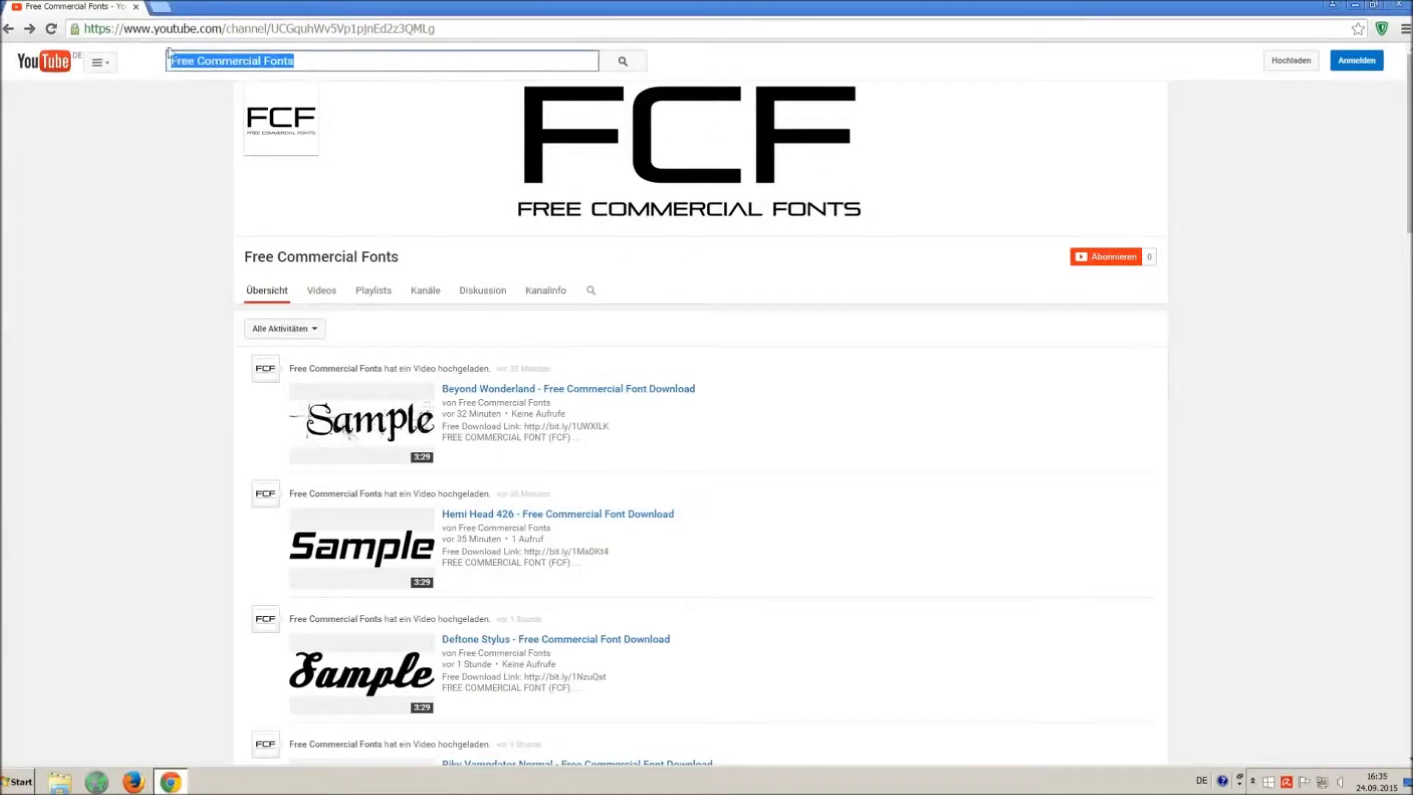
click(357, 61)
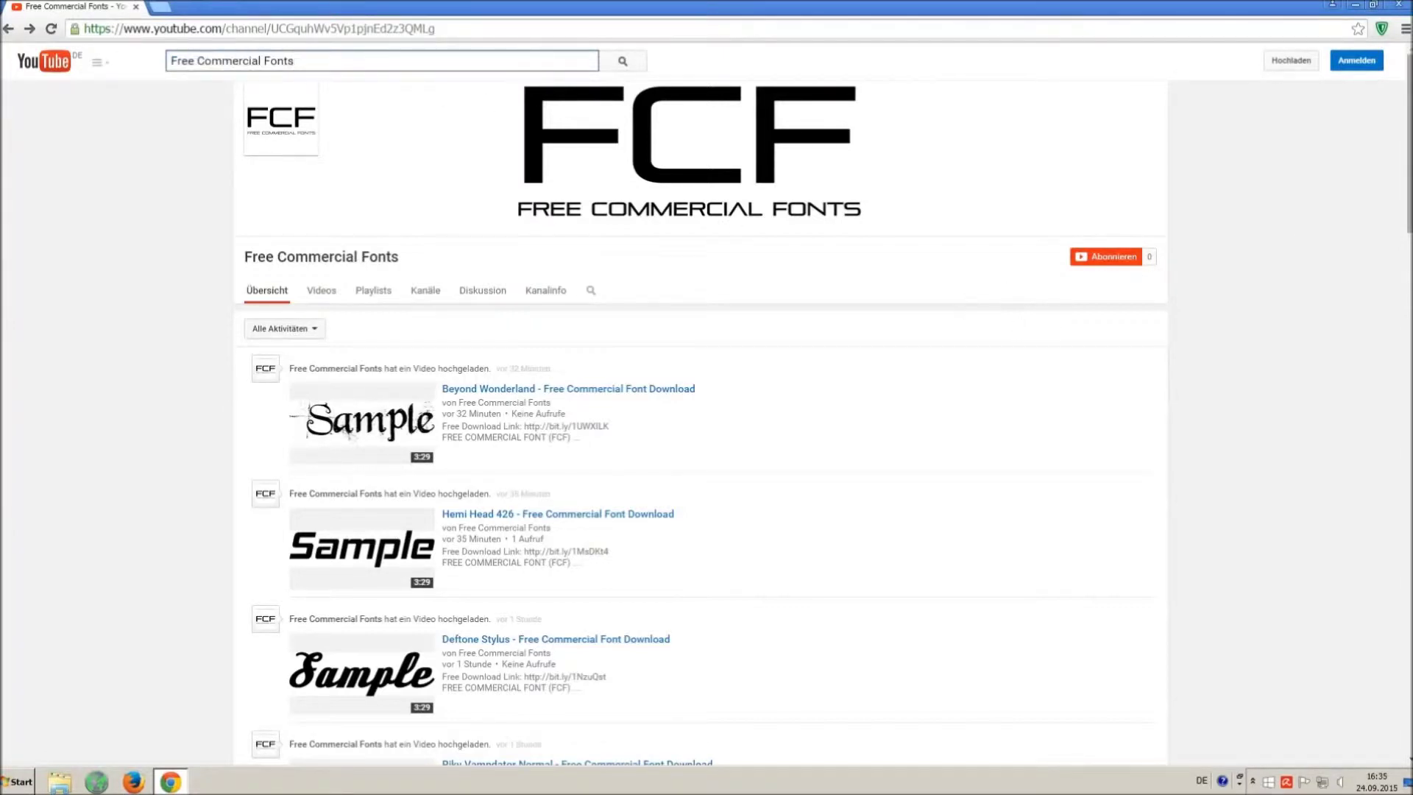
scroll(903, 379, down, 2)
scroll(903, 378, down, 1)
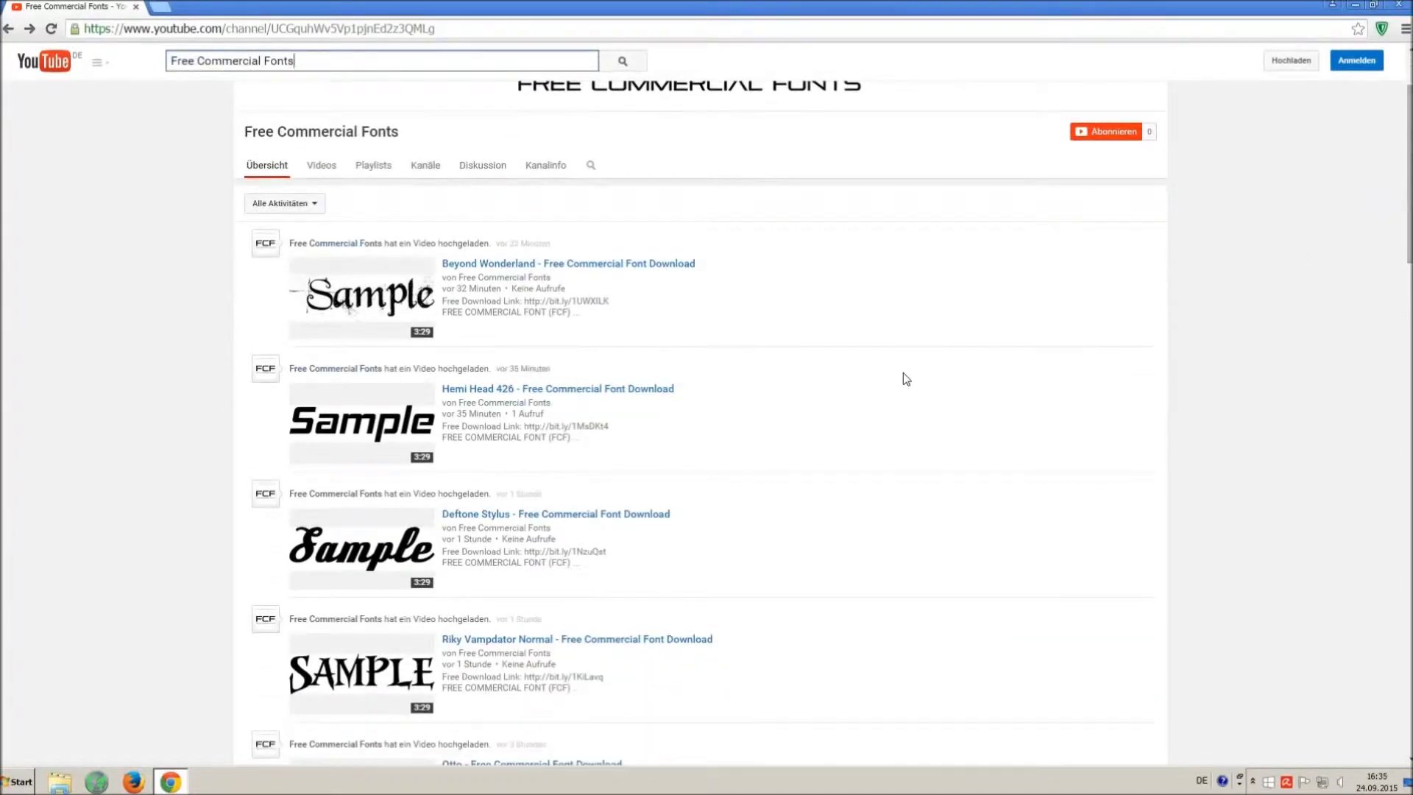
scroll(904, 379, down, 1)
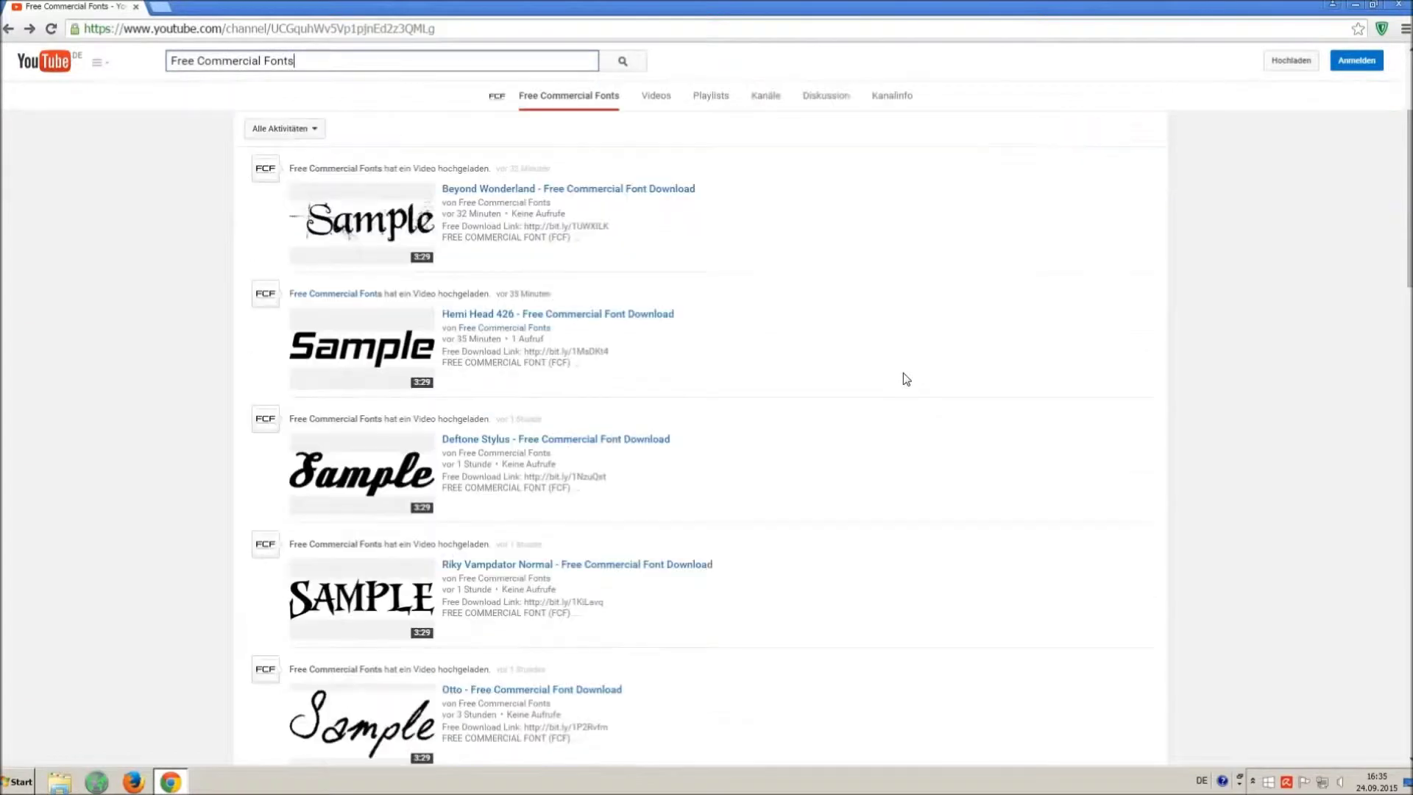
click(486, 567)
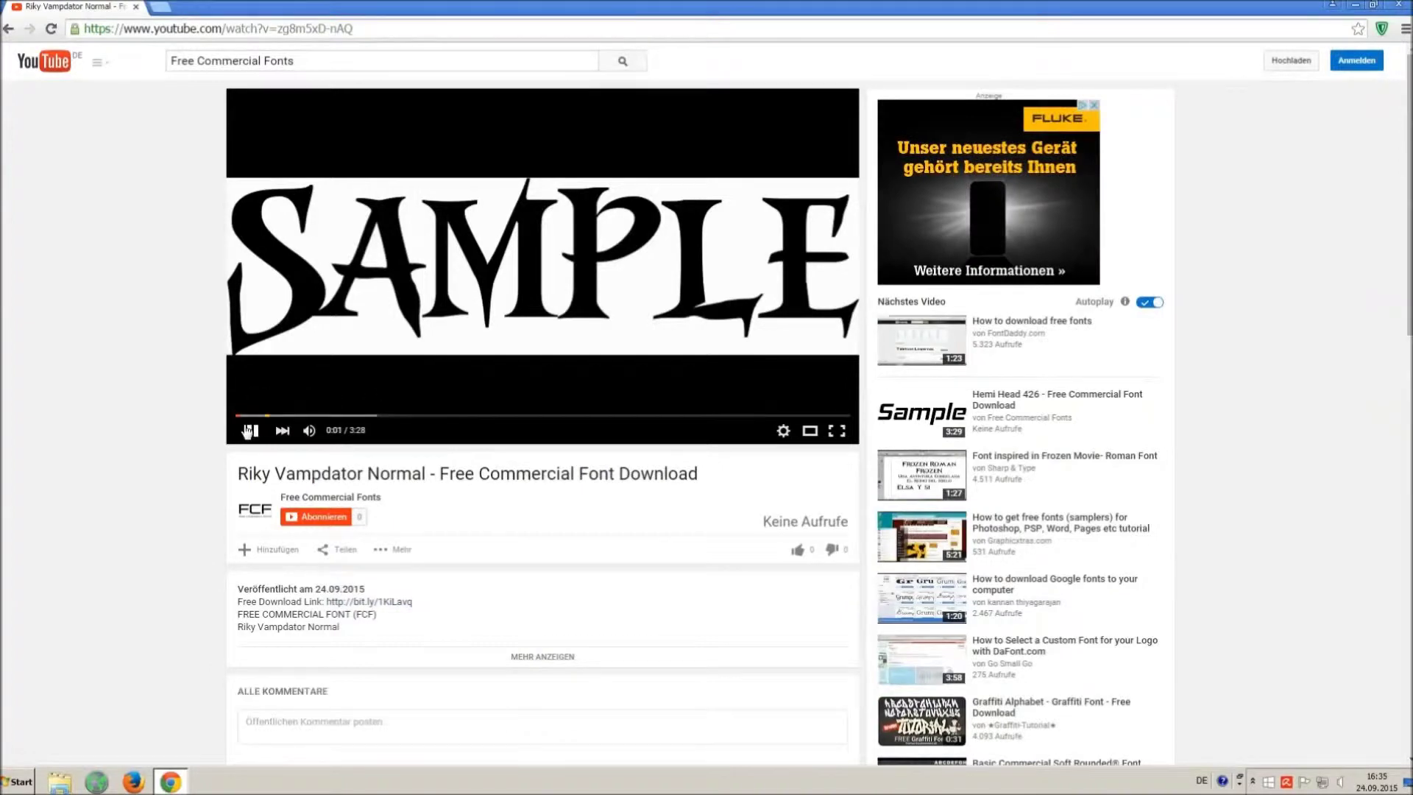
click(249, 429)
click(542, 656)
scroll(542, 656, down, 2)
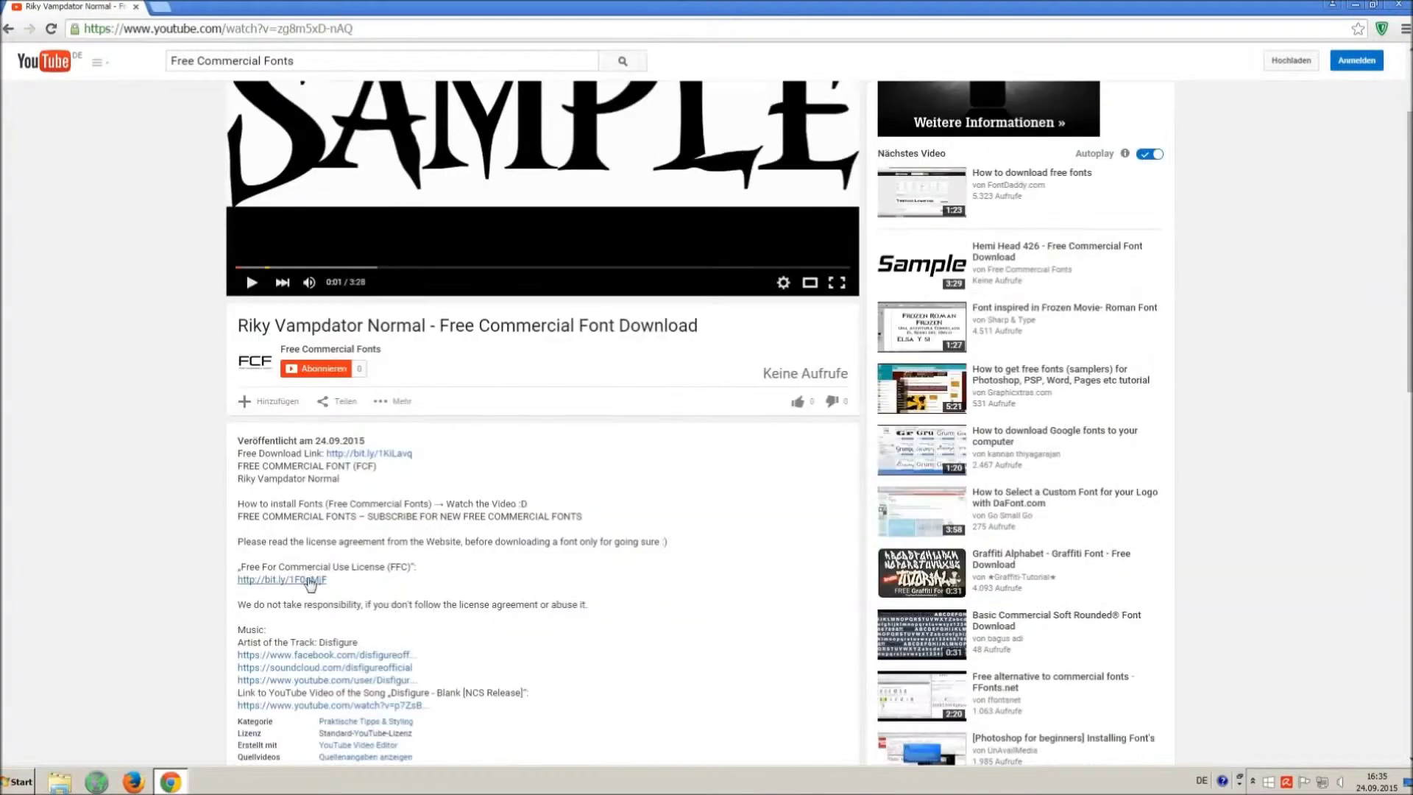
drag(237, 541, 344, 578)
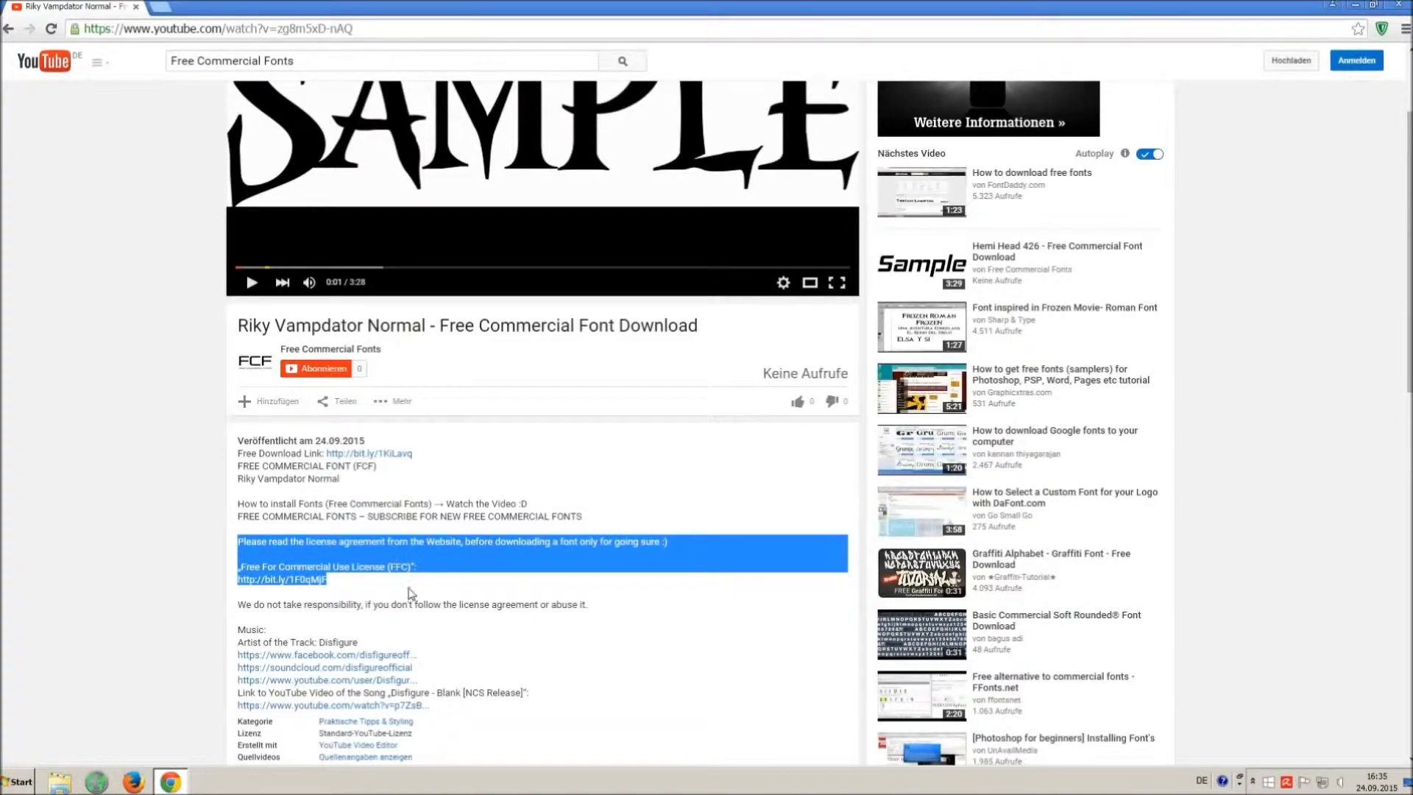
click(409, 596)
scroll(409, 596, up, 1)
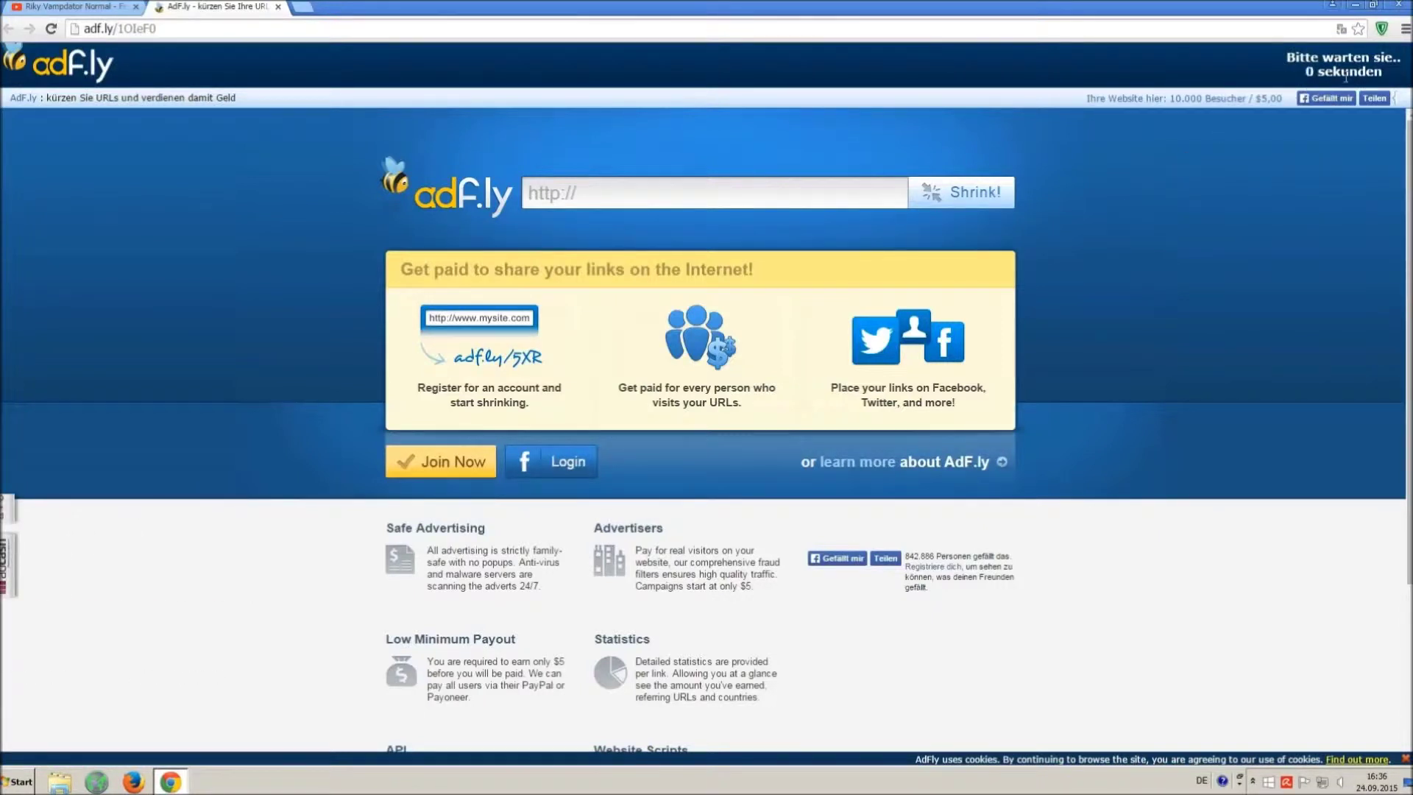
Step: Skip both adf.ly redirect pages with 'WERBUNG ÜBERSPRINGEN' to reach the 1001fonts font page
click(1328, 69)
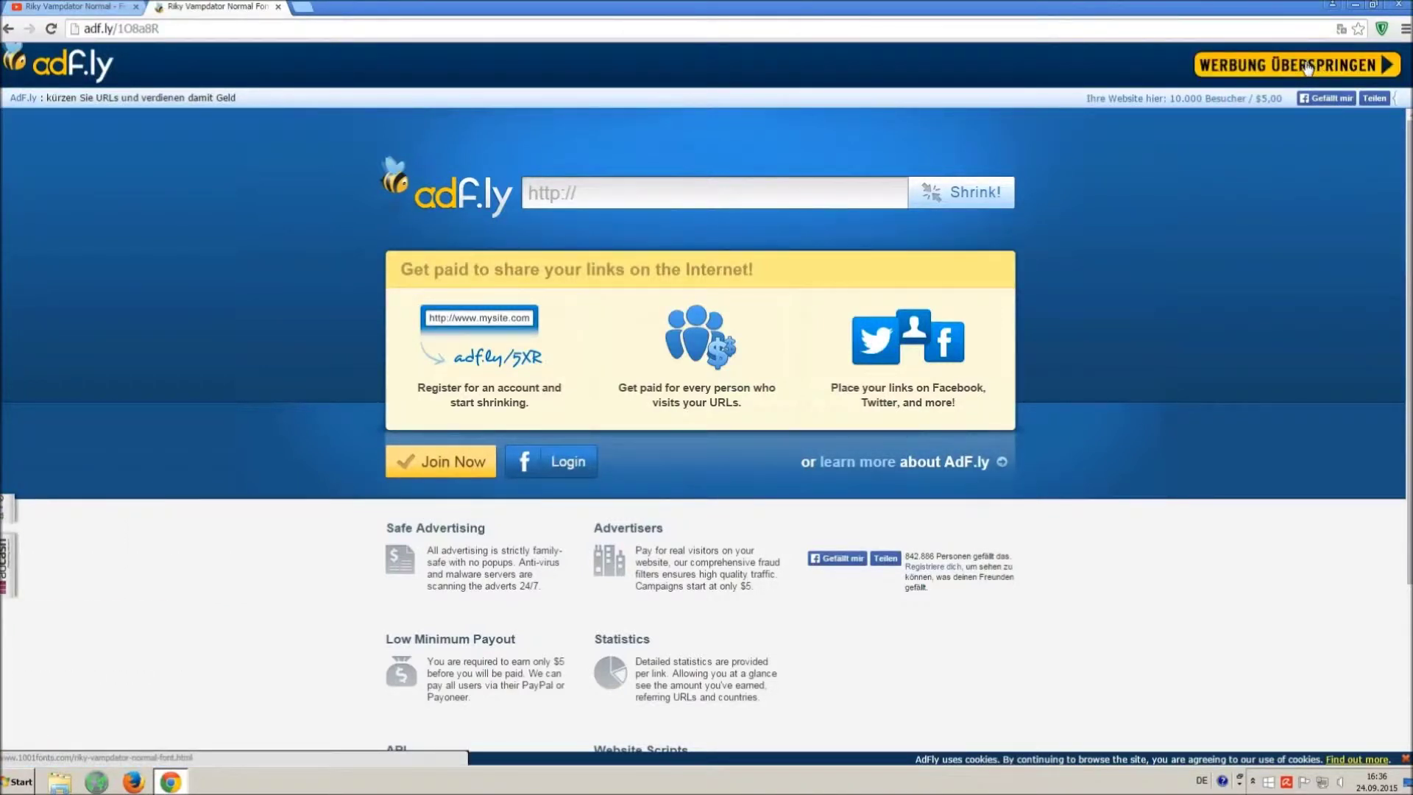
click(1309, 66)
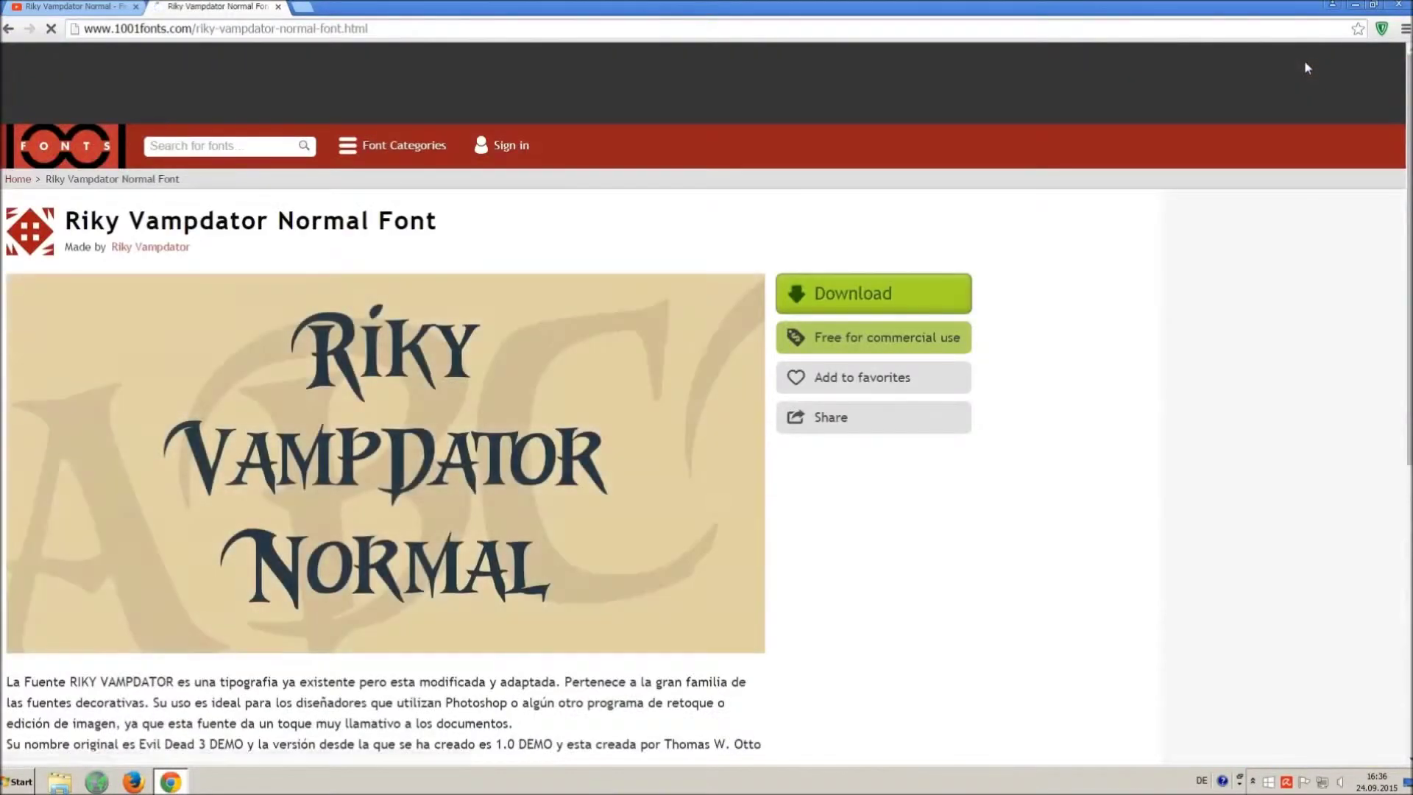
Step: Download the riky-vampdator-normal TTF file from the 1001fonts Styles section
drag(64, 220, 512, 224)
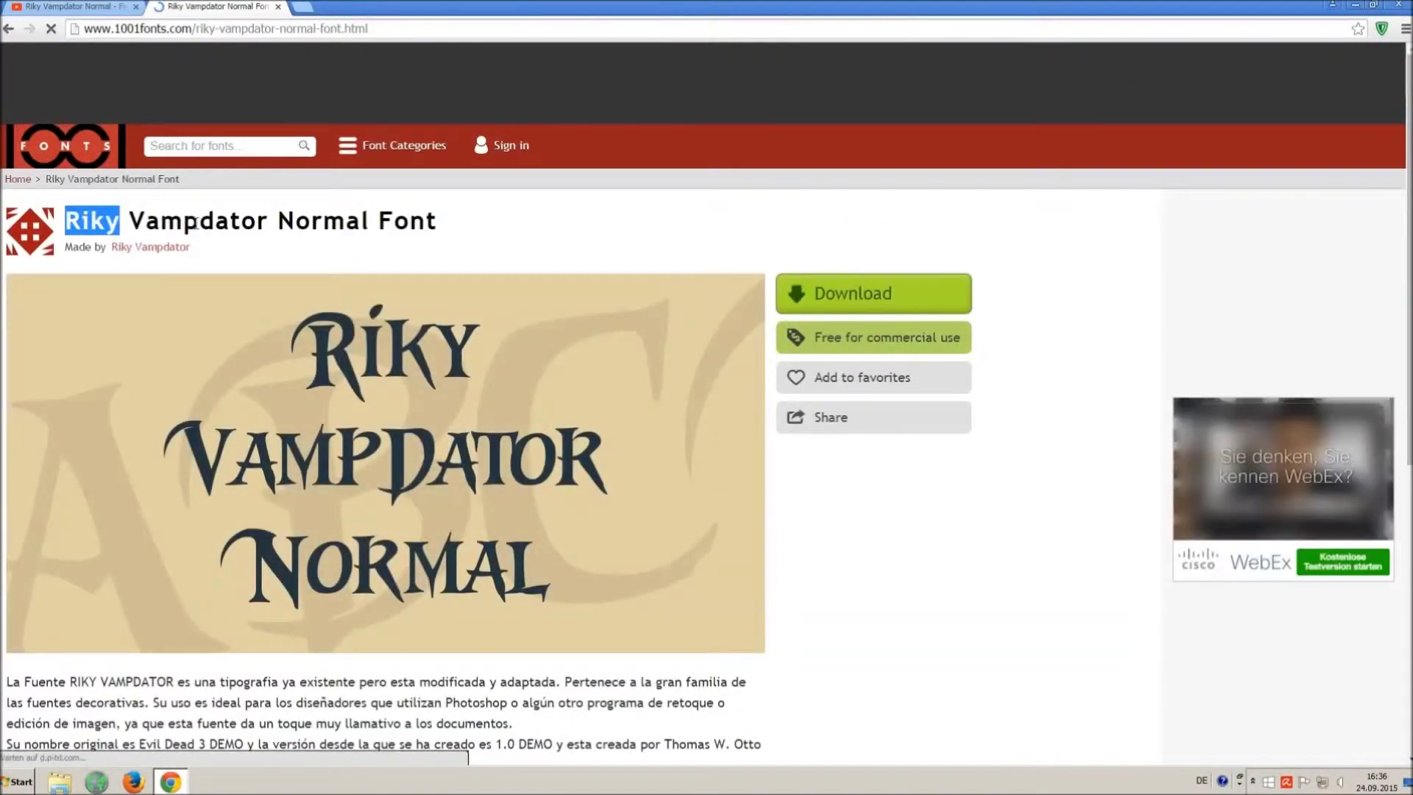
click(534, 235)
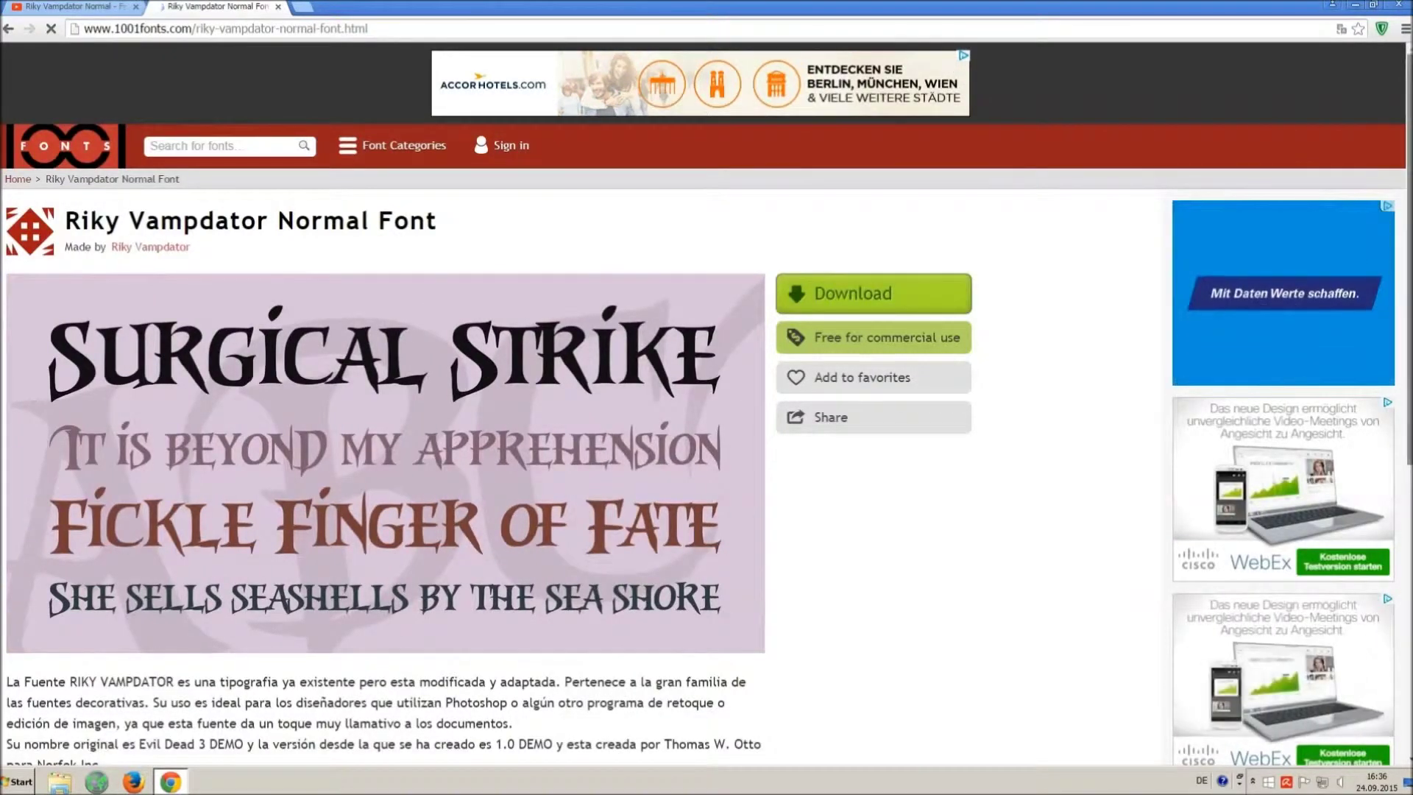
scroll(833, 309, down, 2)
scroll(833, 309, down, 3)
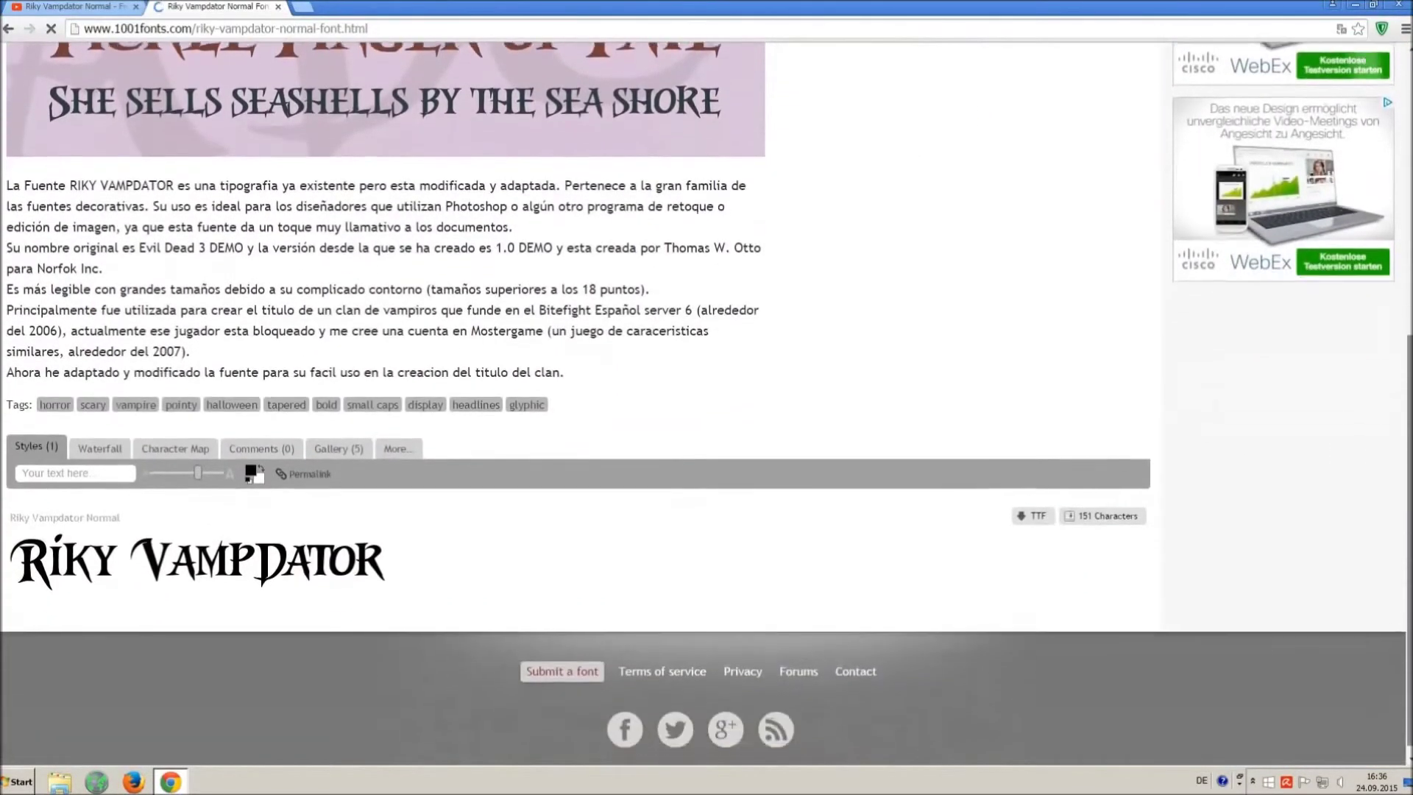
click(1033, 512)
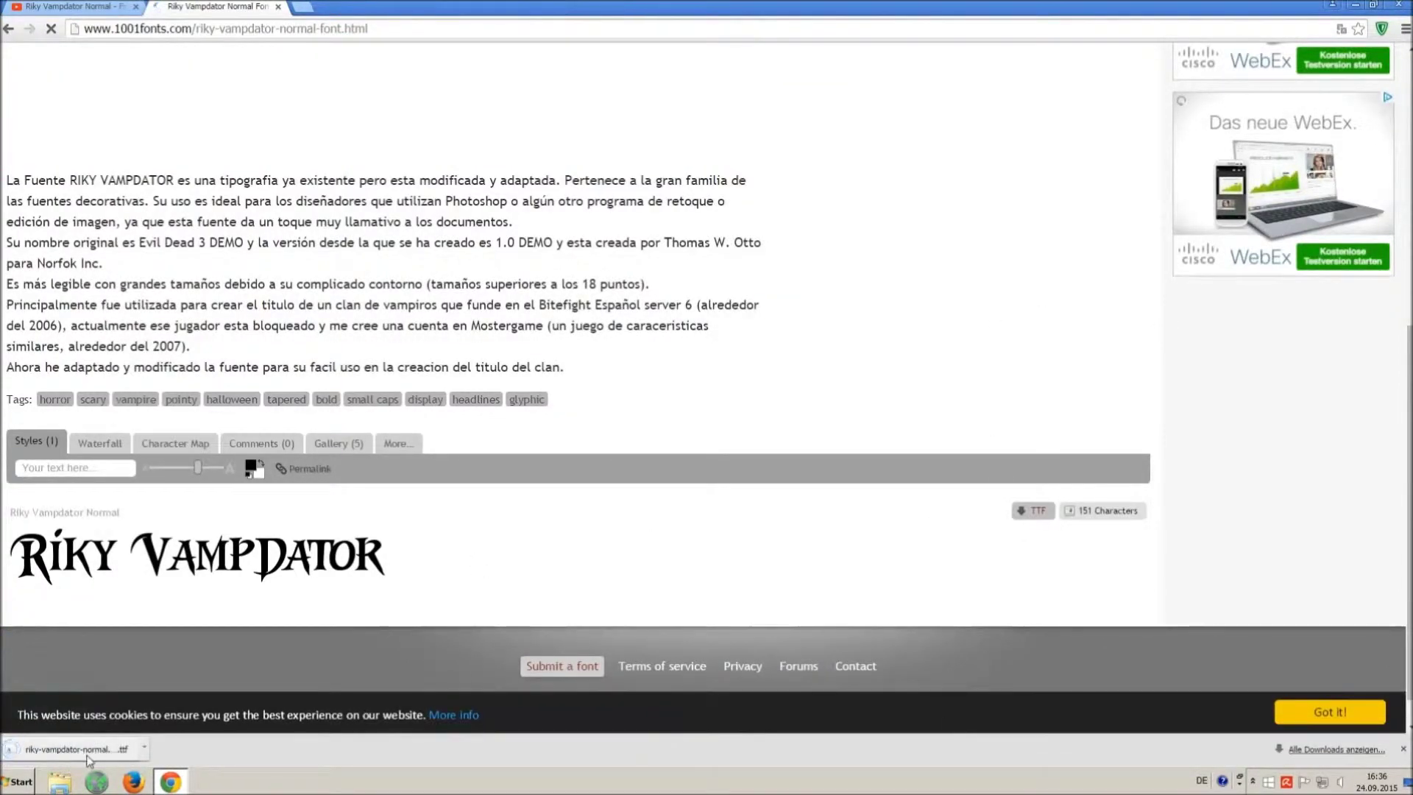
Step: Search the Control Panel for 'font' and open Schriftarten, listing 208 installed fonts
click(20, 780)
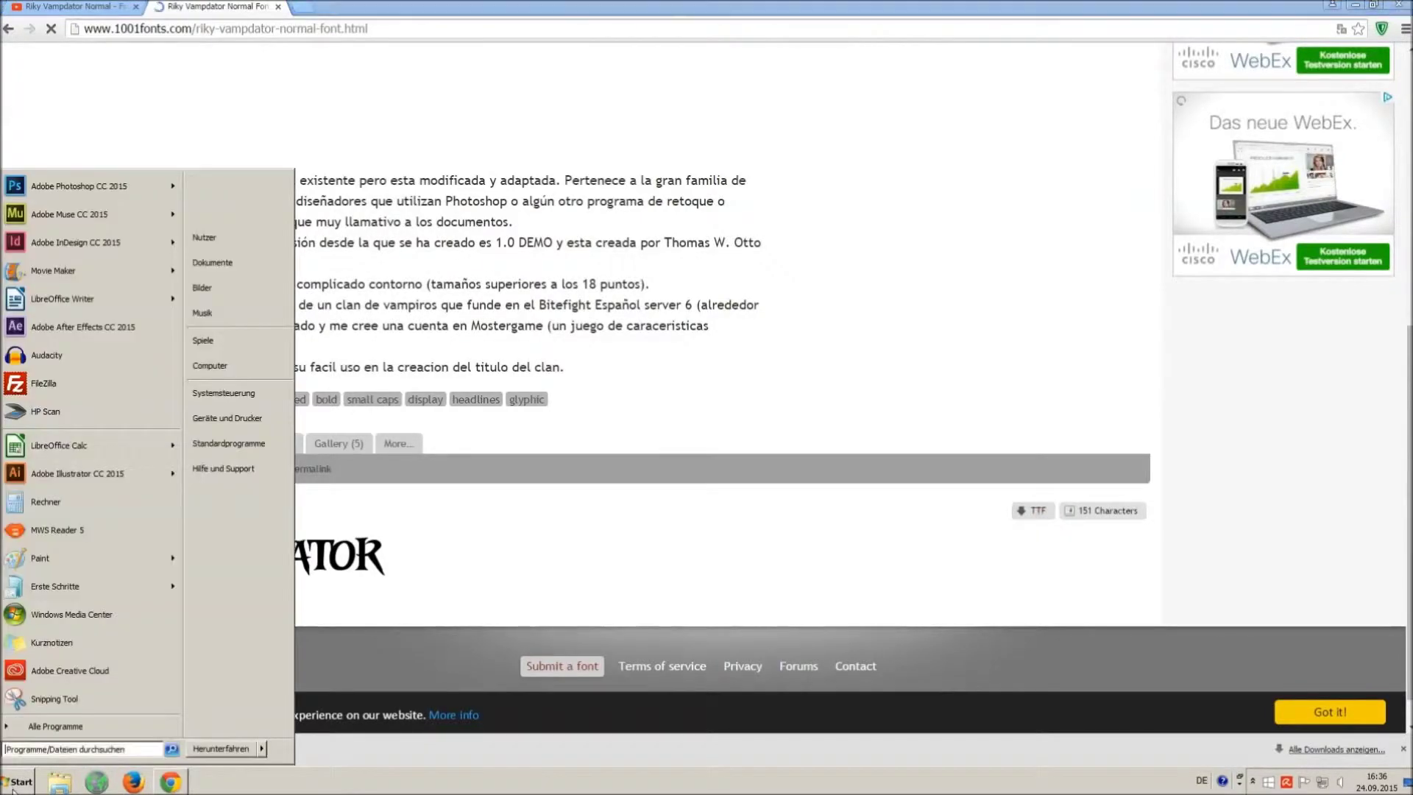
click(224, 393)
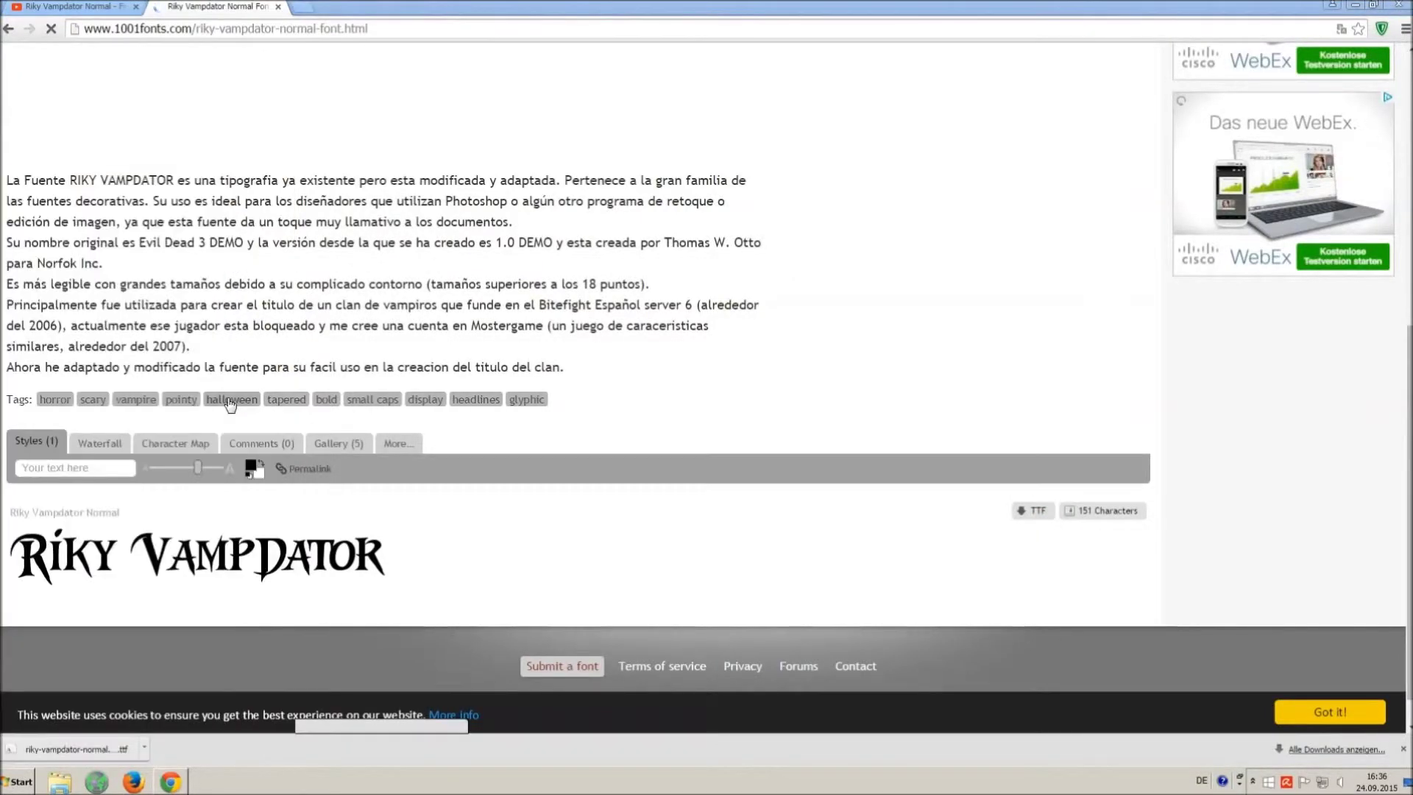
click(1141, 198)
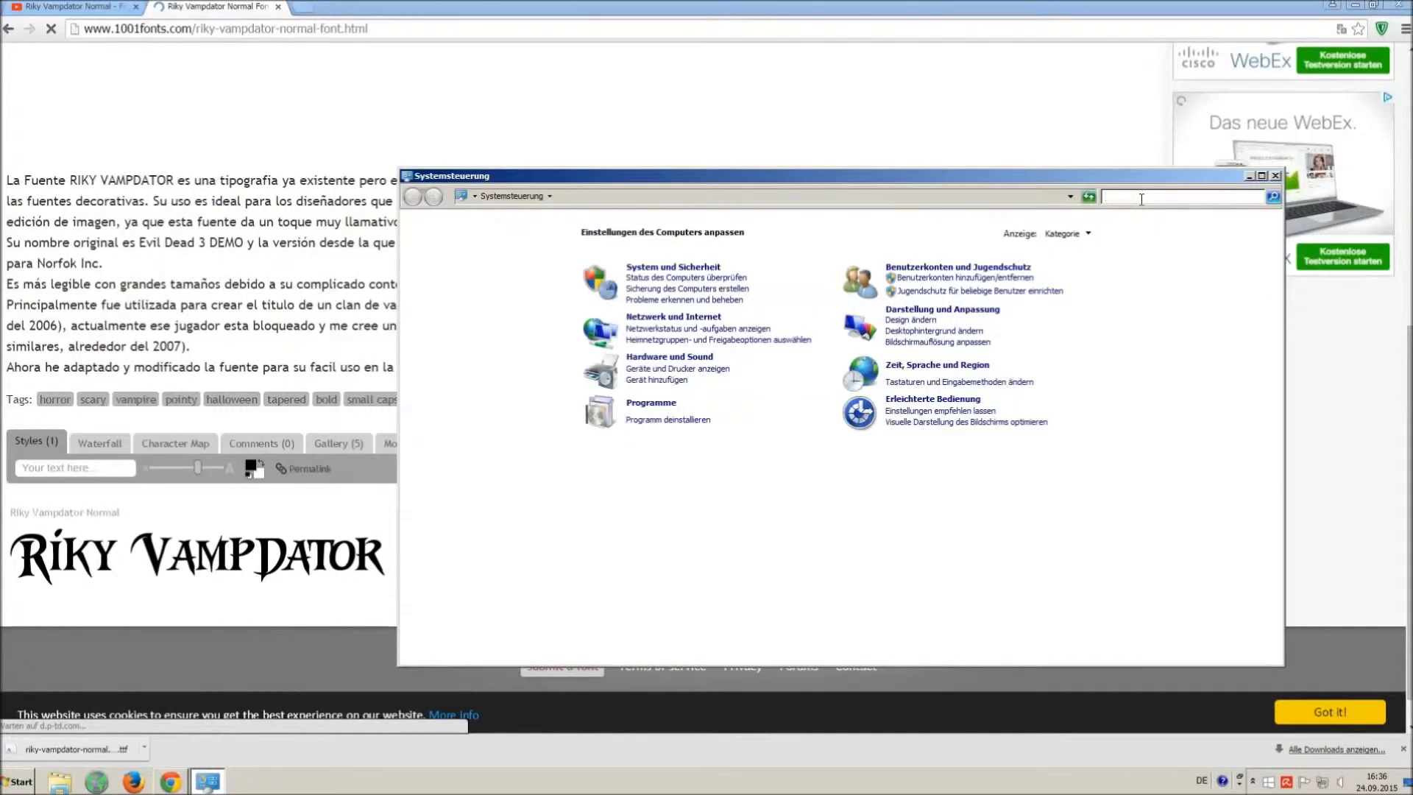
text(font)
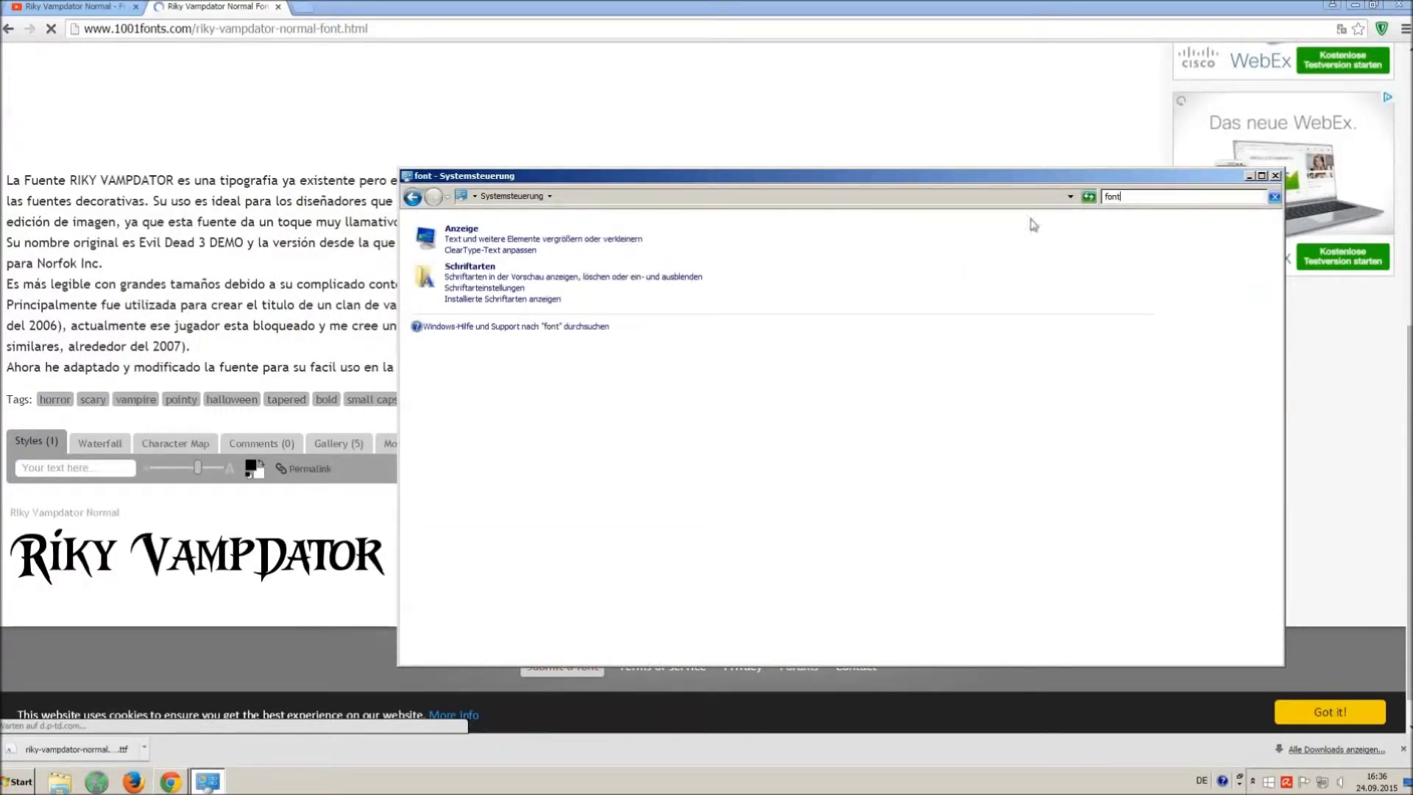
click(480, 269)
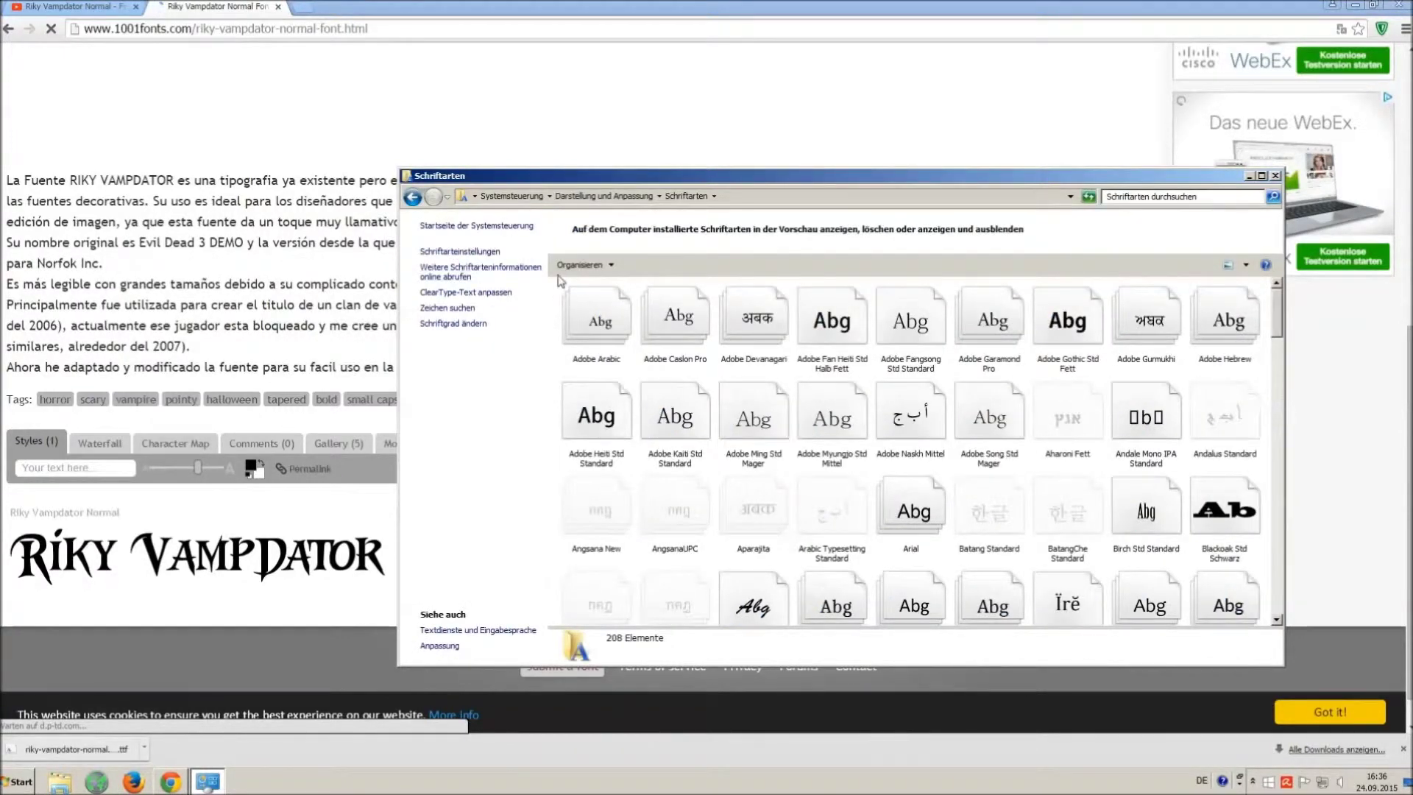
mouse_move(565, 284)
mouse_down()
mouse_move(647, 333)
mouse_move(793, 162)
mouse_up()
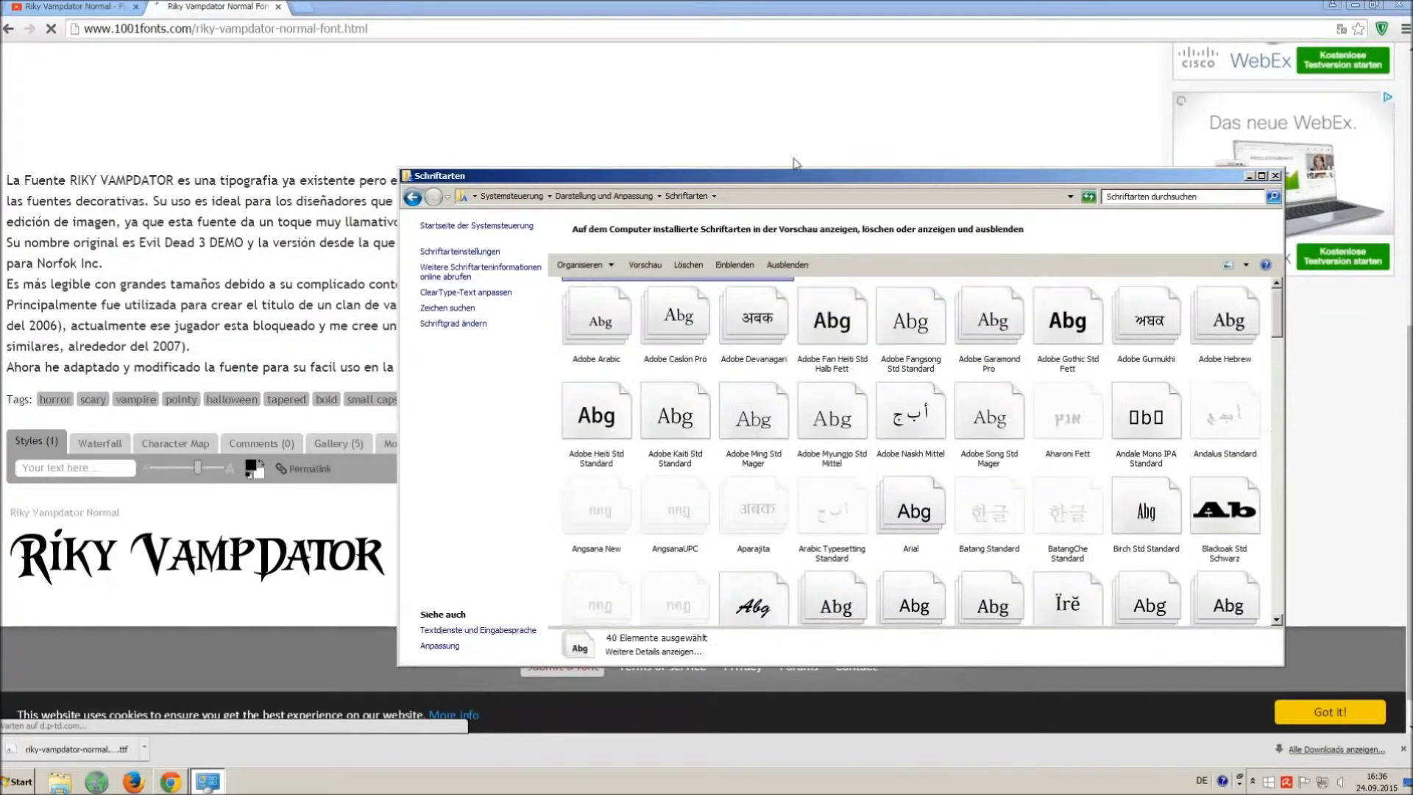
click(792, 254)
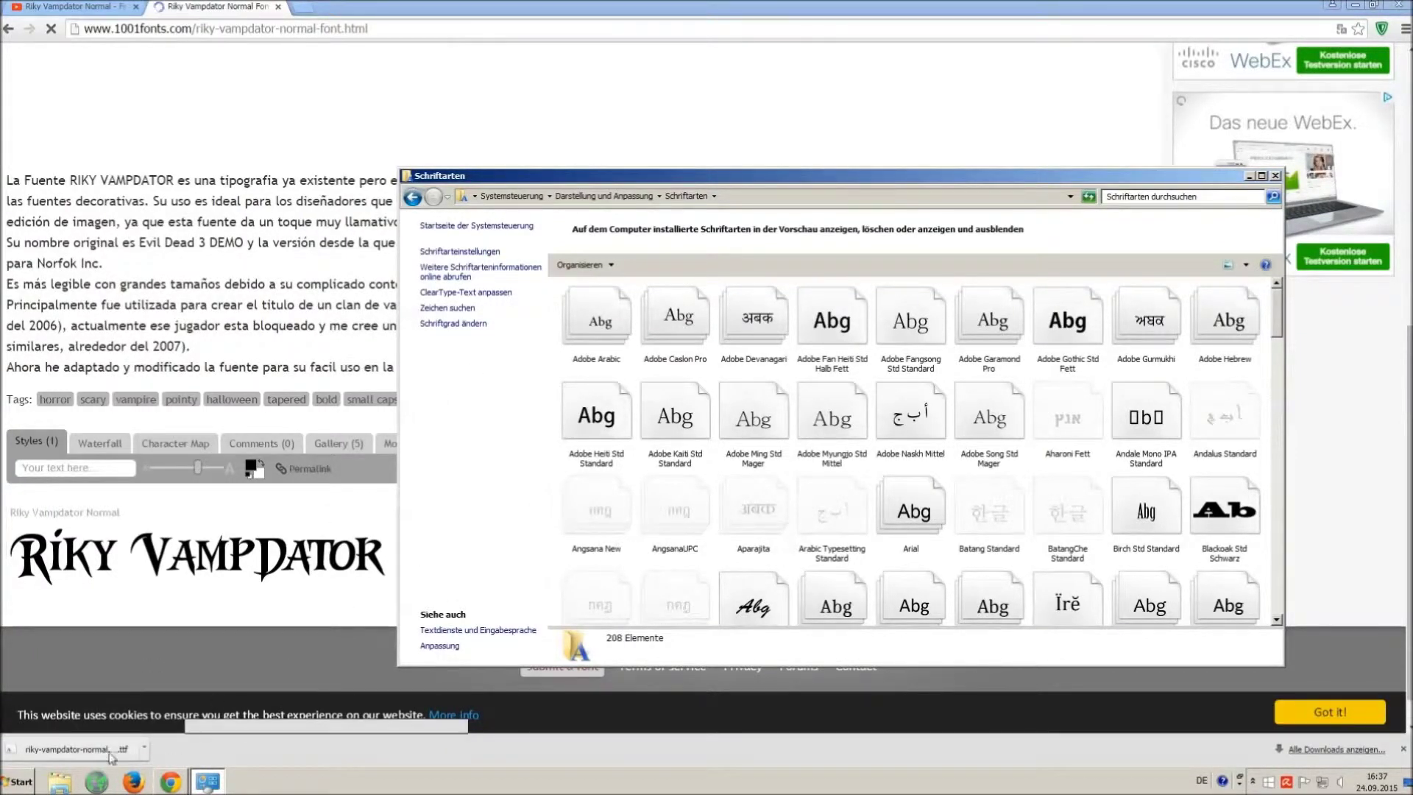
click(20, 782)
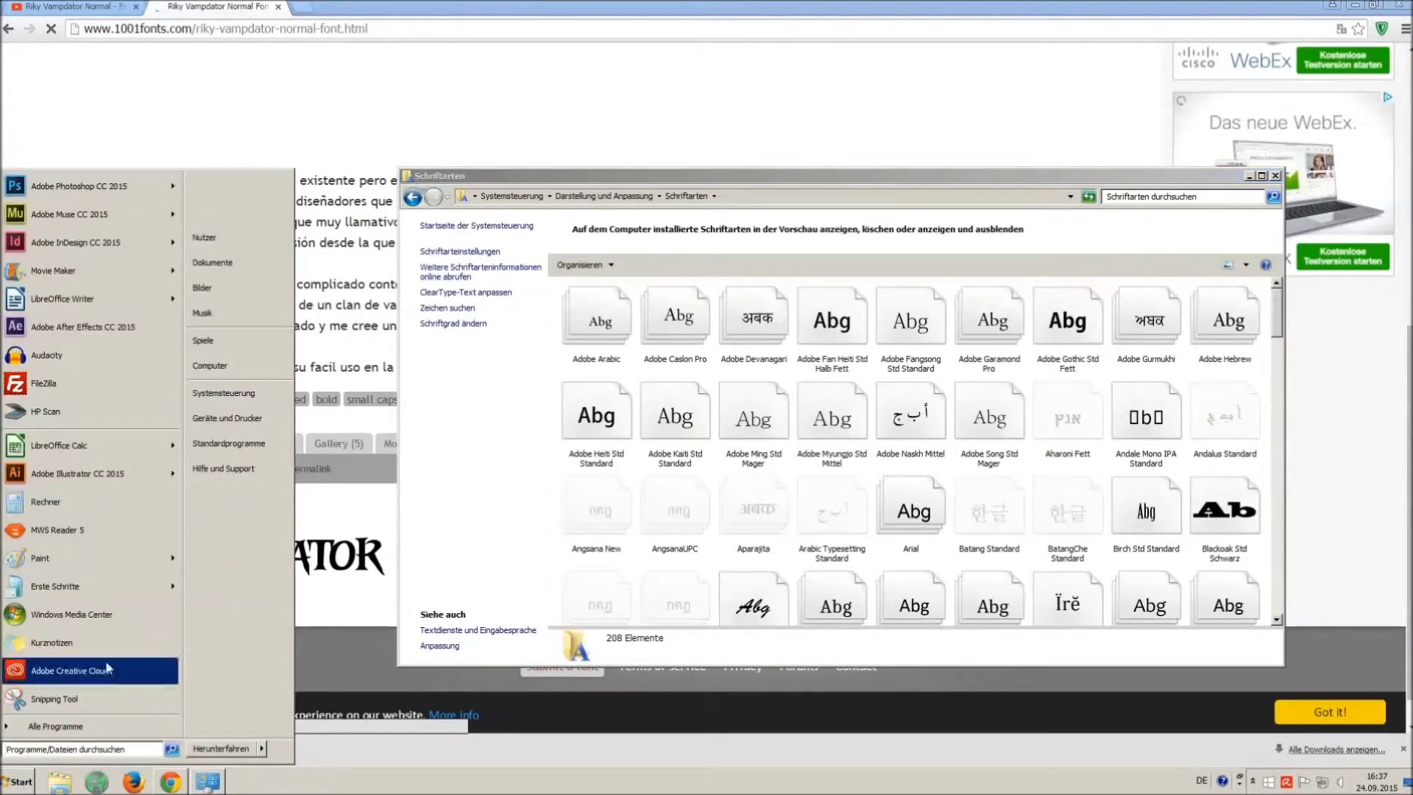
Step: Drag the downloaded Riky Vampdator TTF from Downloads into Fonts (209 items), then close both windows
click(209, 364)
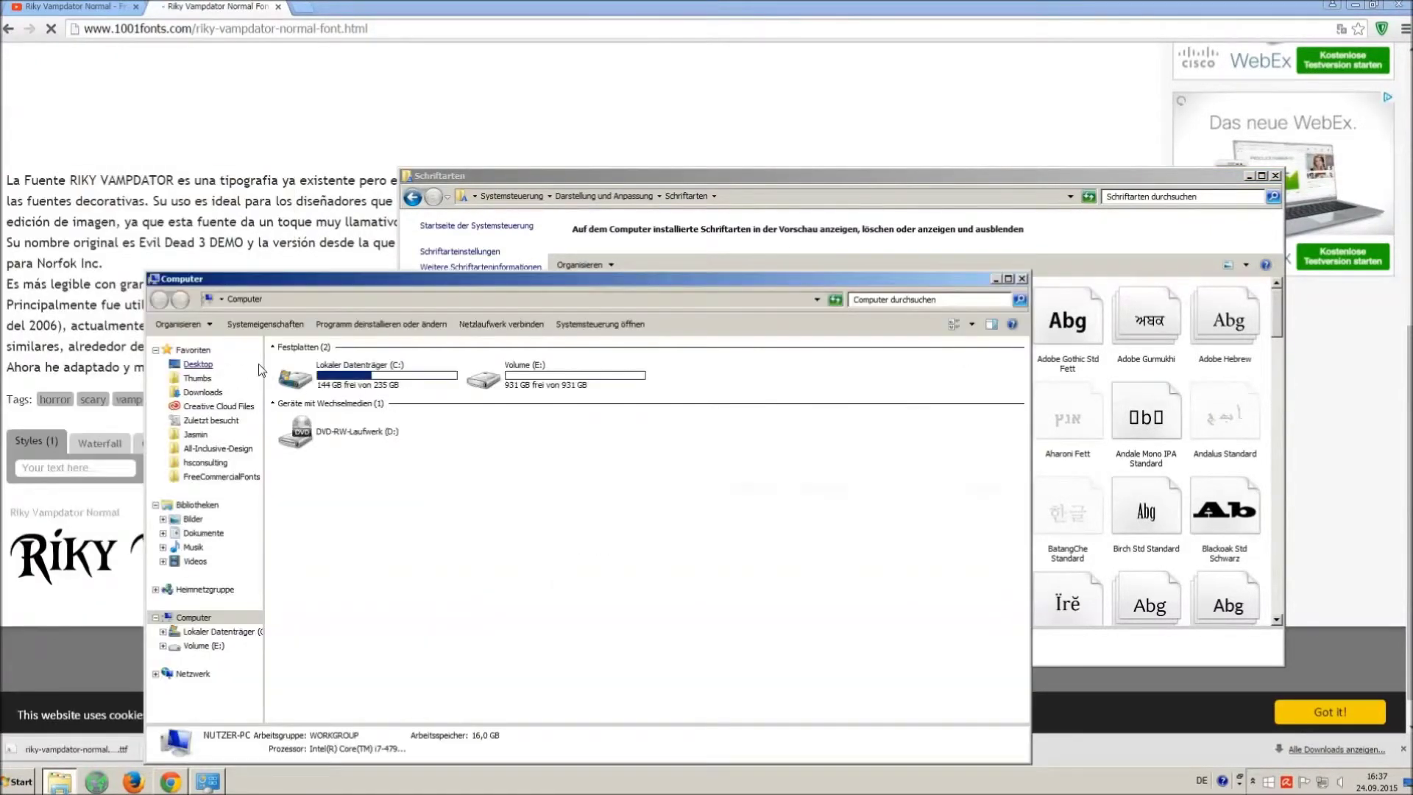
click(202, 392)
mouse_move(385, 279)
mouse_down()
mouse_move(384, 438)
mouse_move(359, 492)
mouse_up()
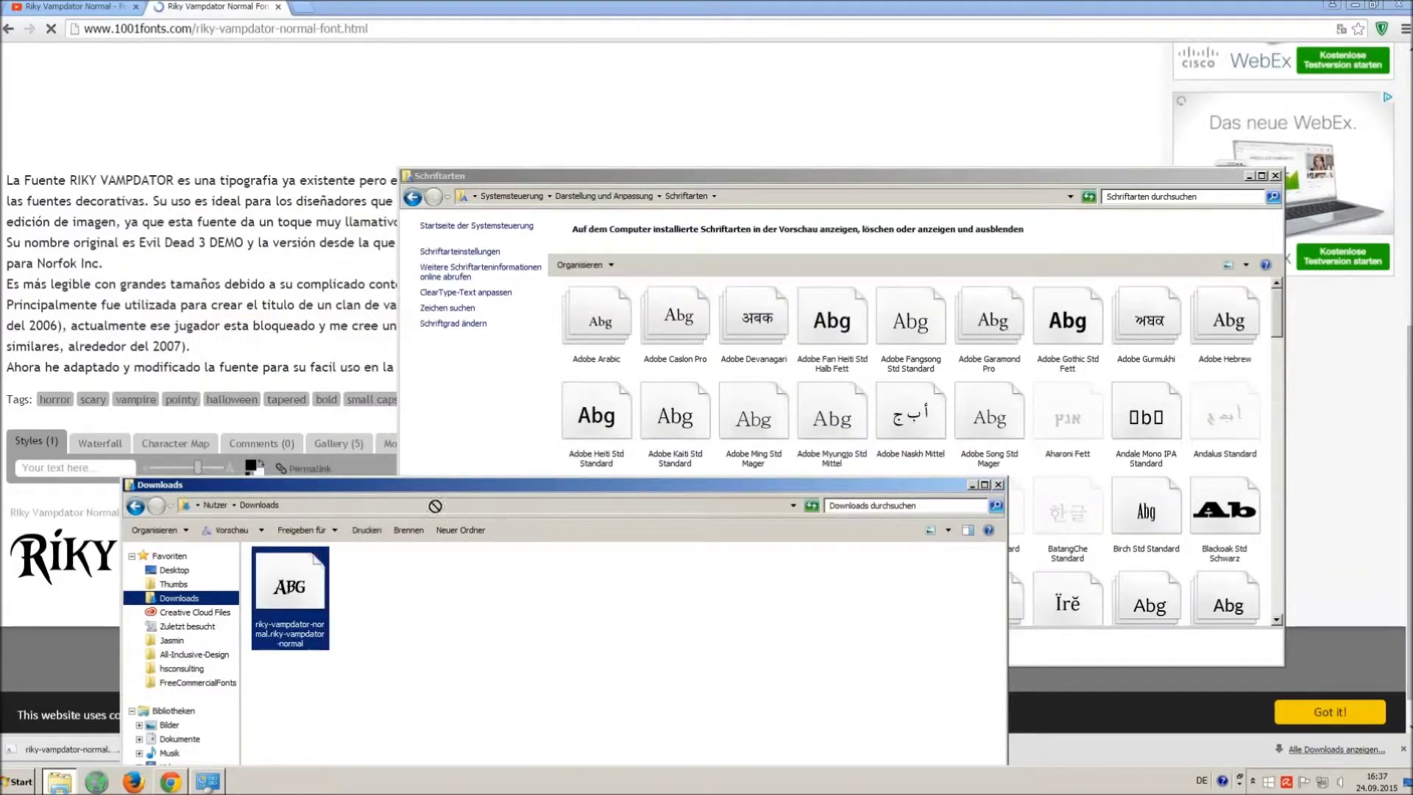
drag(289, 596, 627, 421)
click(999, 485)
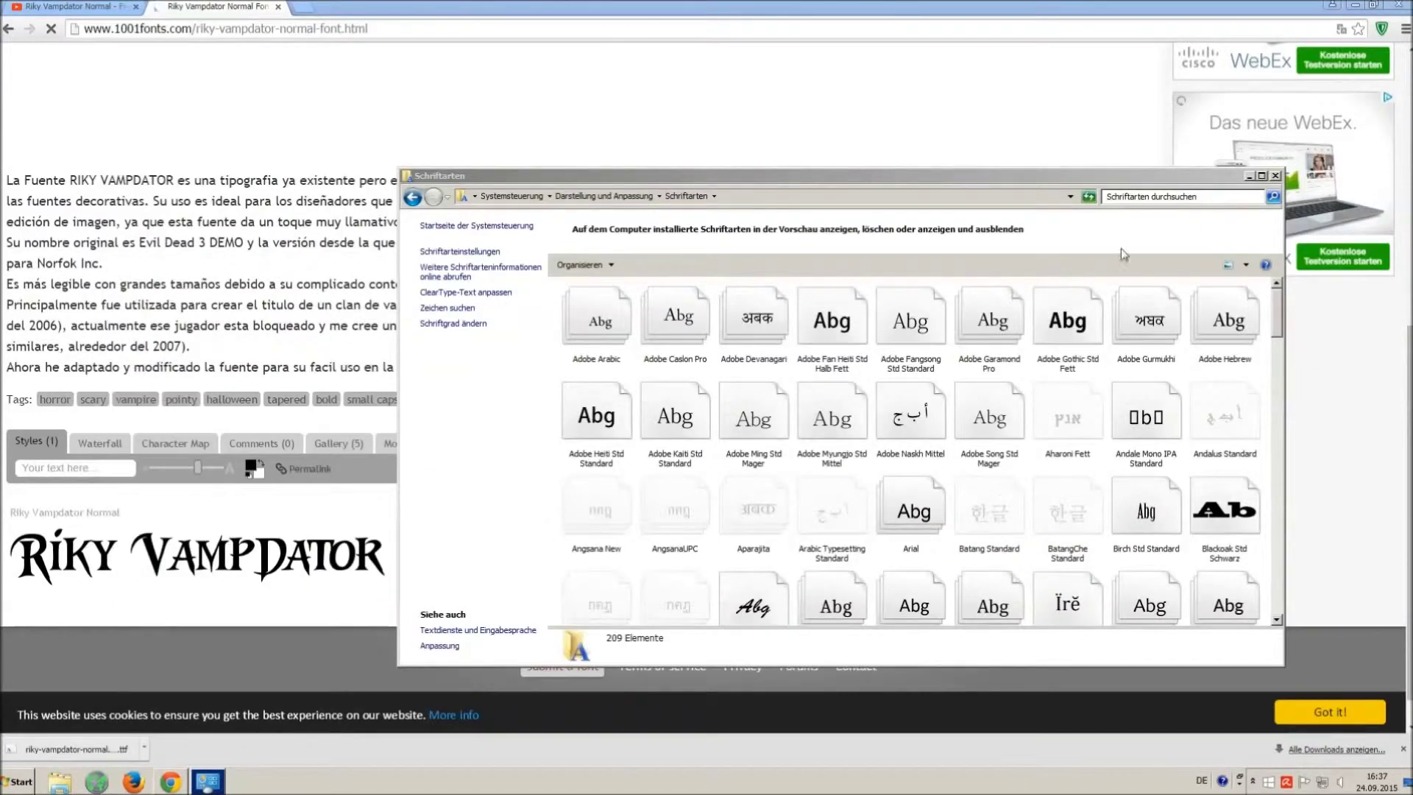
click(1278, 176)
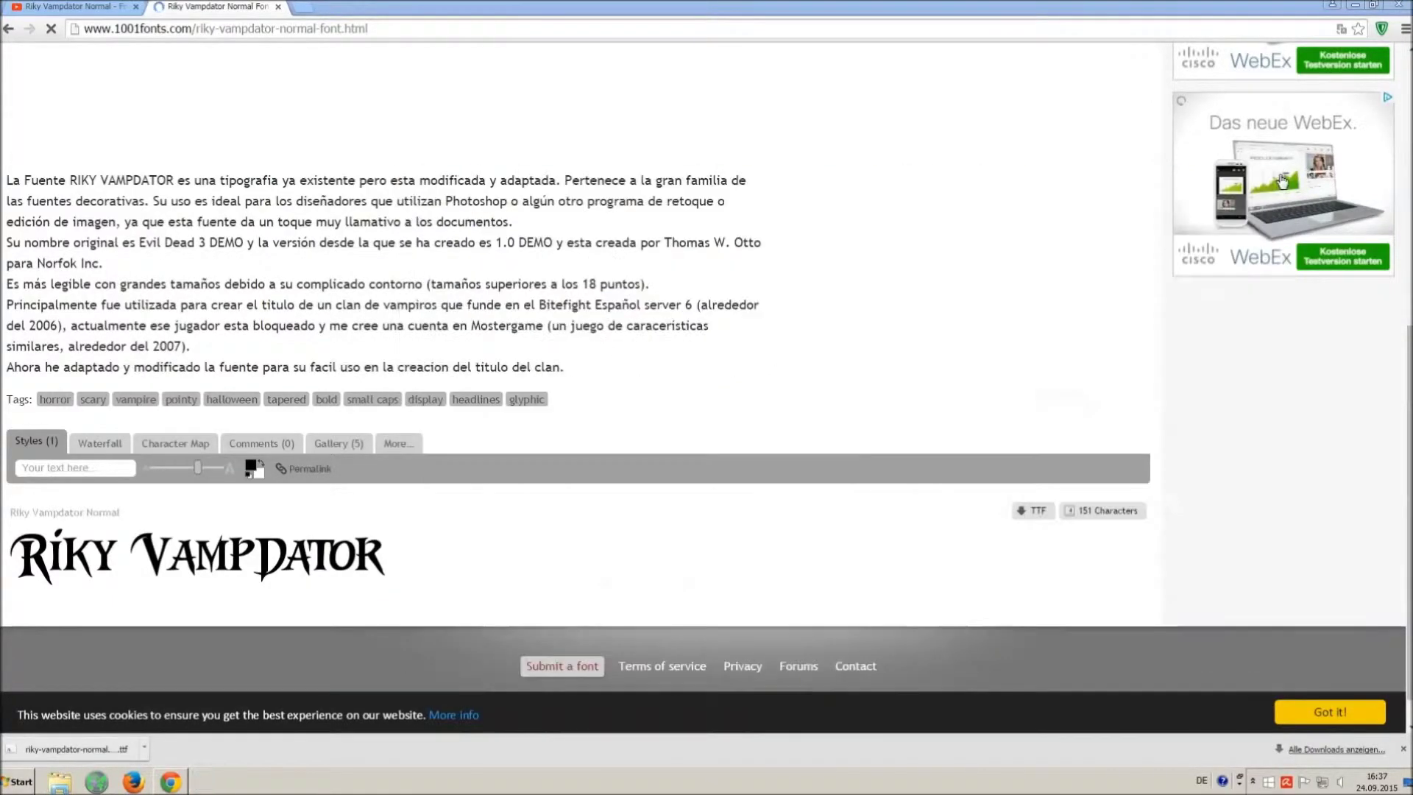
Step: Close the 1001fonts tab and Chrome, then launch a blank LibreOffice Writer document
click(280, 7)
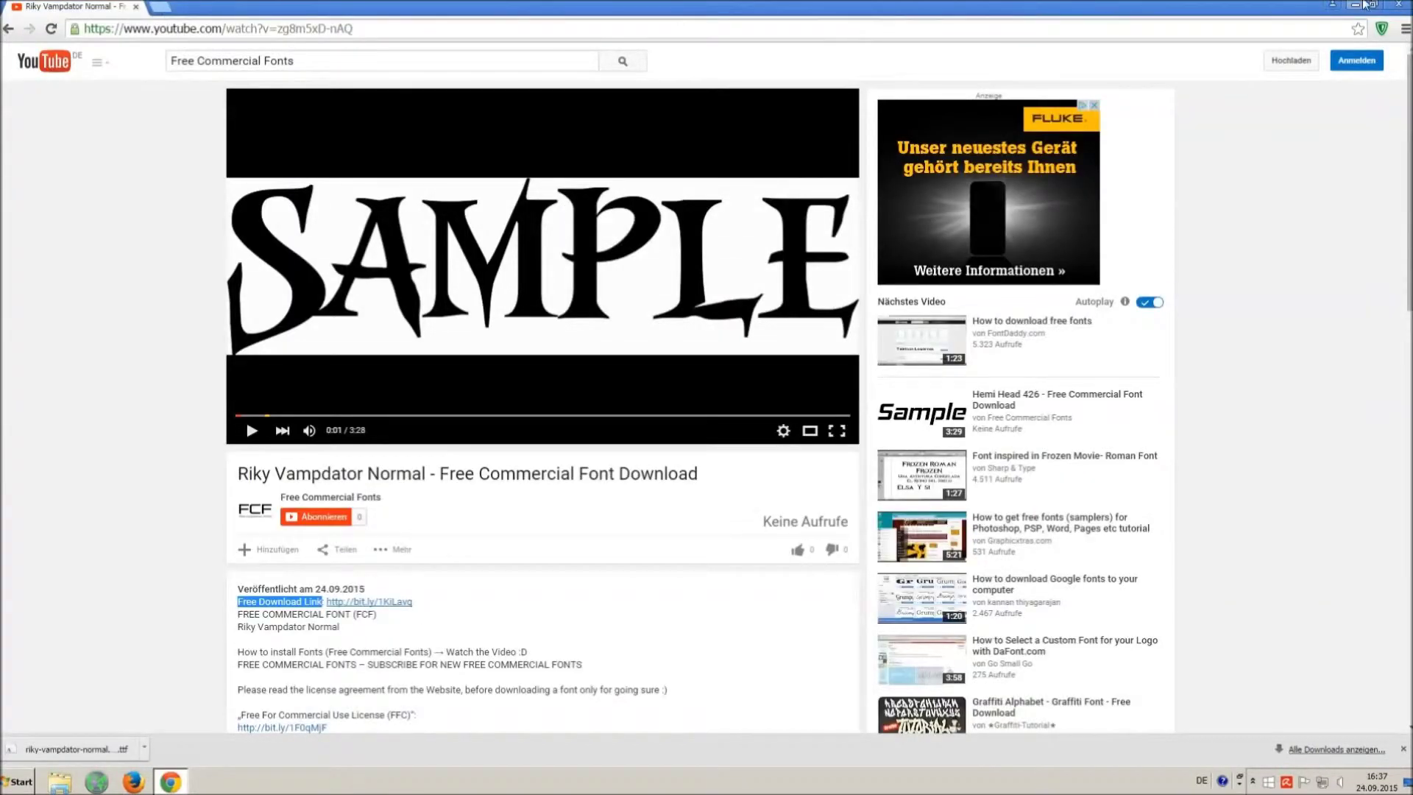
click(1399, 6)
double_click(38, 171)
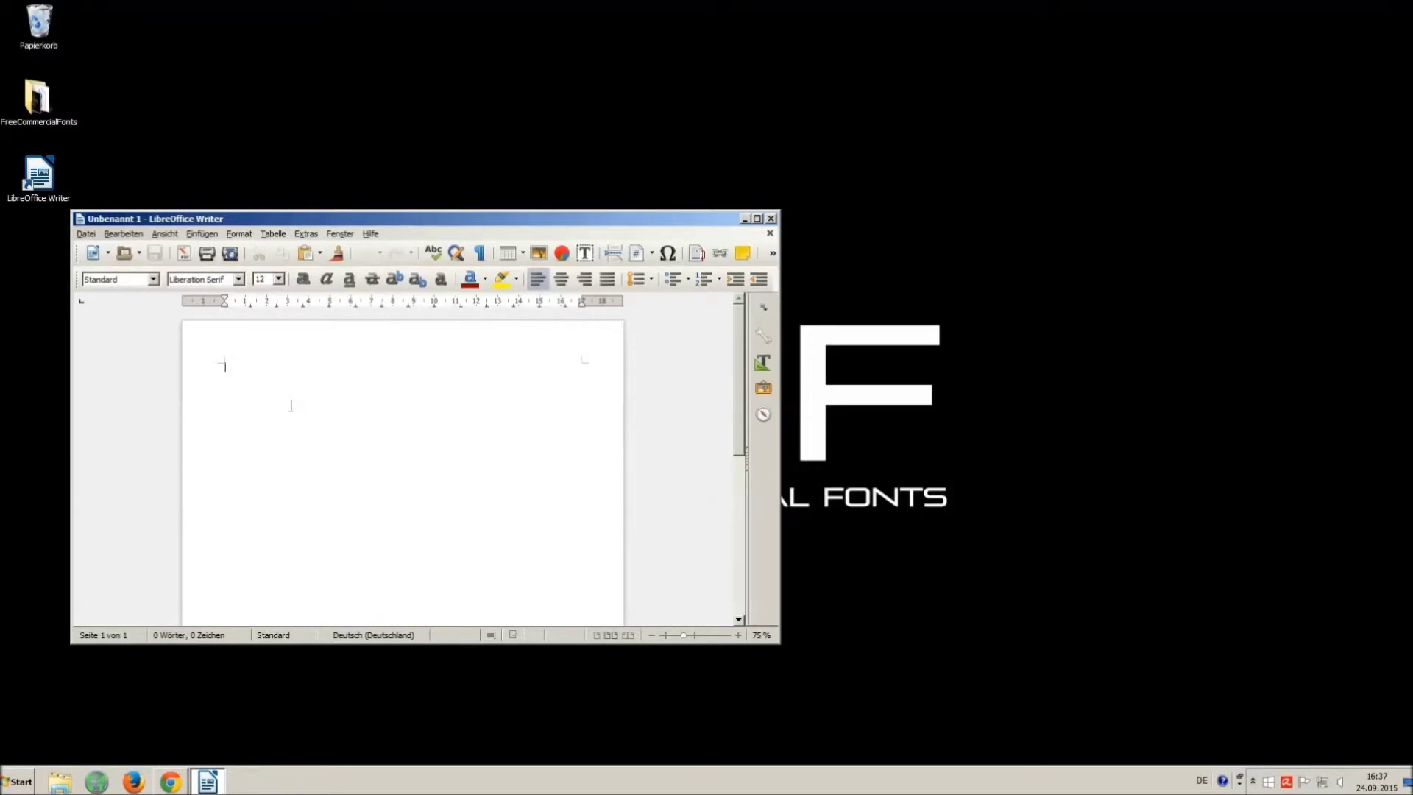
text(qo)
text(CE IS SO ANNOYING)
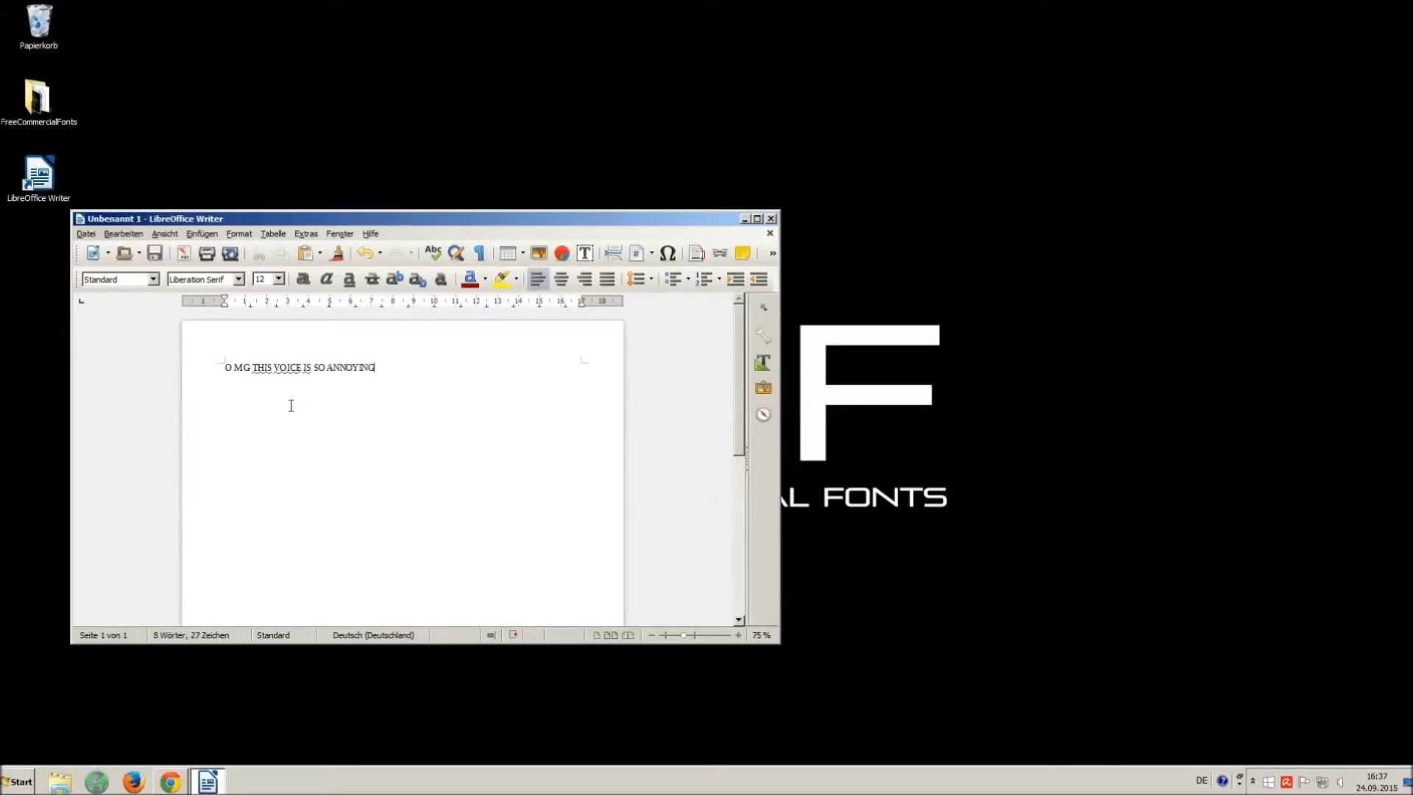
text(!!!)
text(:))
Step: Select the whole line 'O MG THIS VOICE IS SO ANNOYING !!! :)' with Ctrl+A
key(ctrl+a)
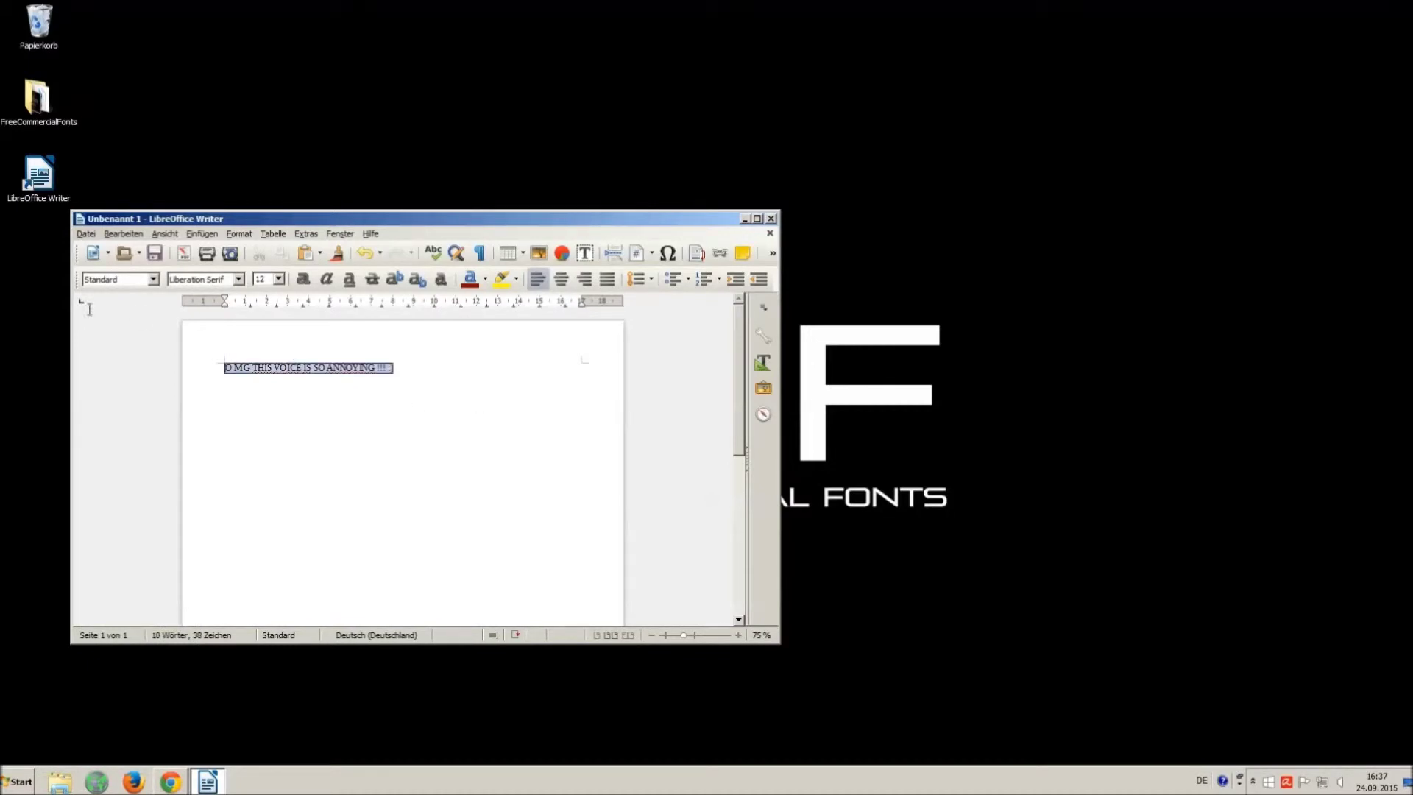
Step: Apply Riky Vampdator Normal to the selected line from the Font Name list
double_click(196, 279)
key(ctrl+a)
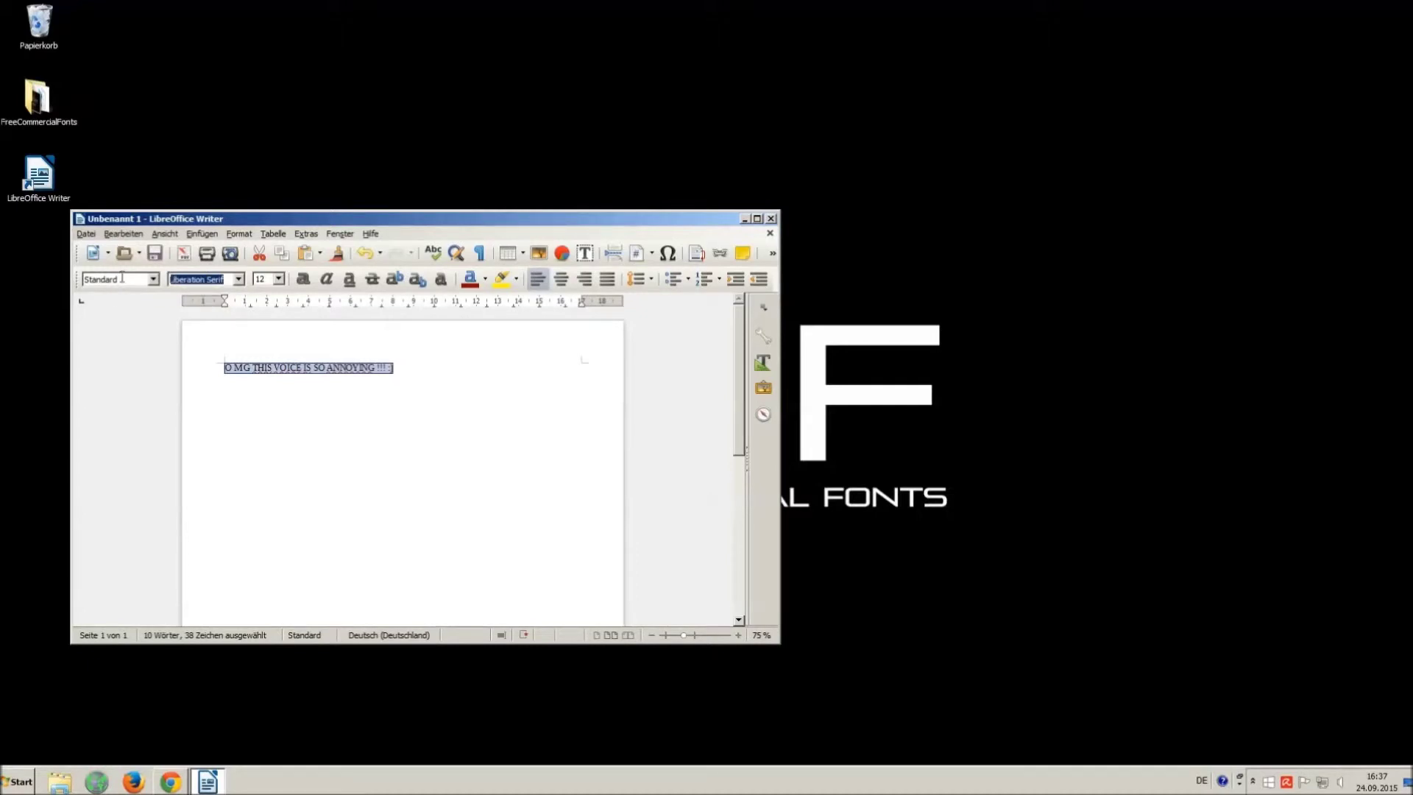
text(Vam)
click(238, 279)
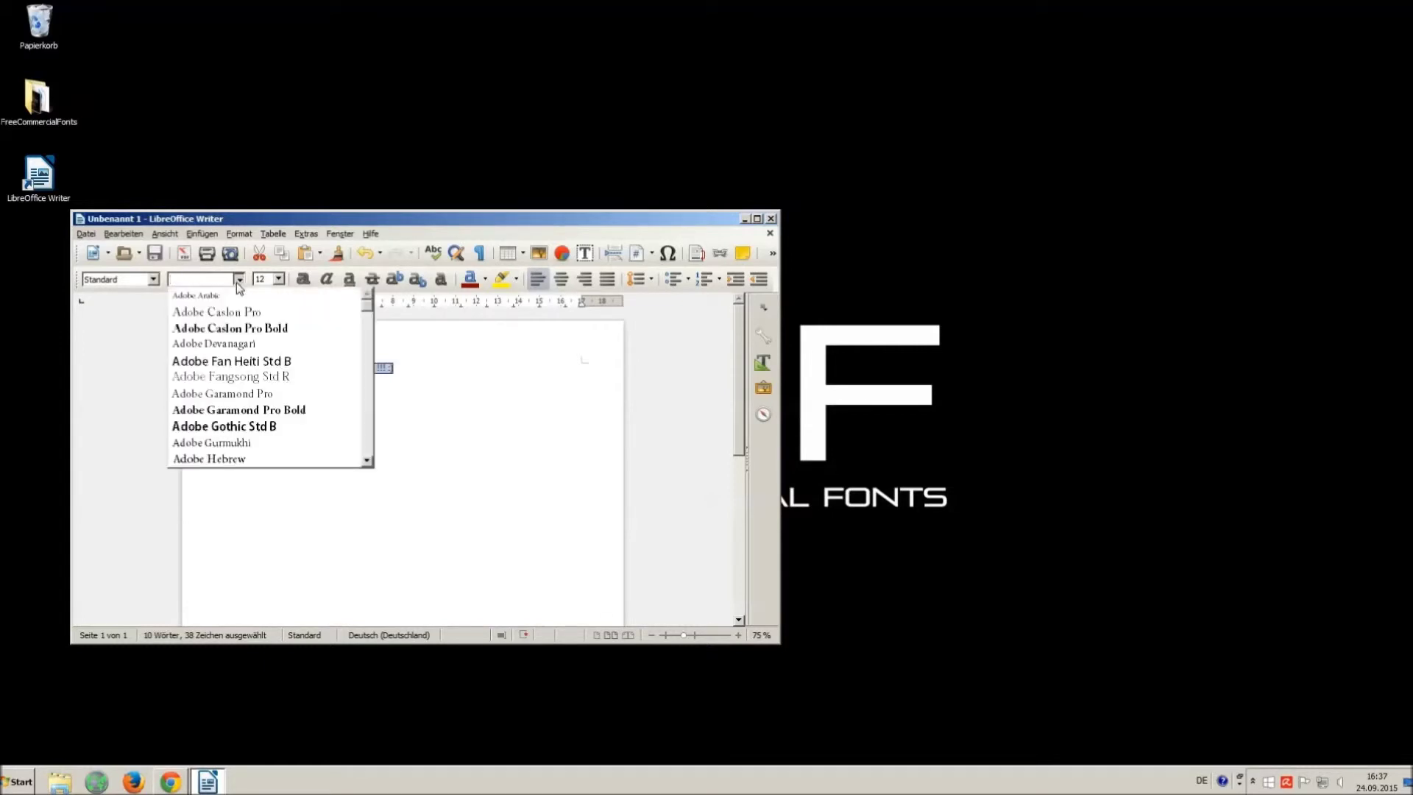
drag(368, 312, 370, 428)
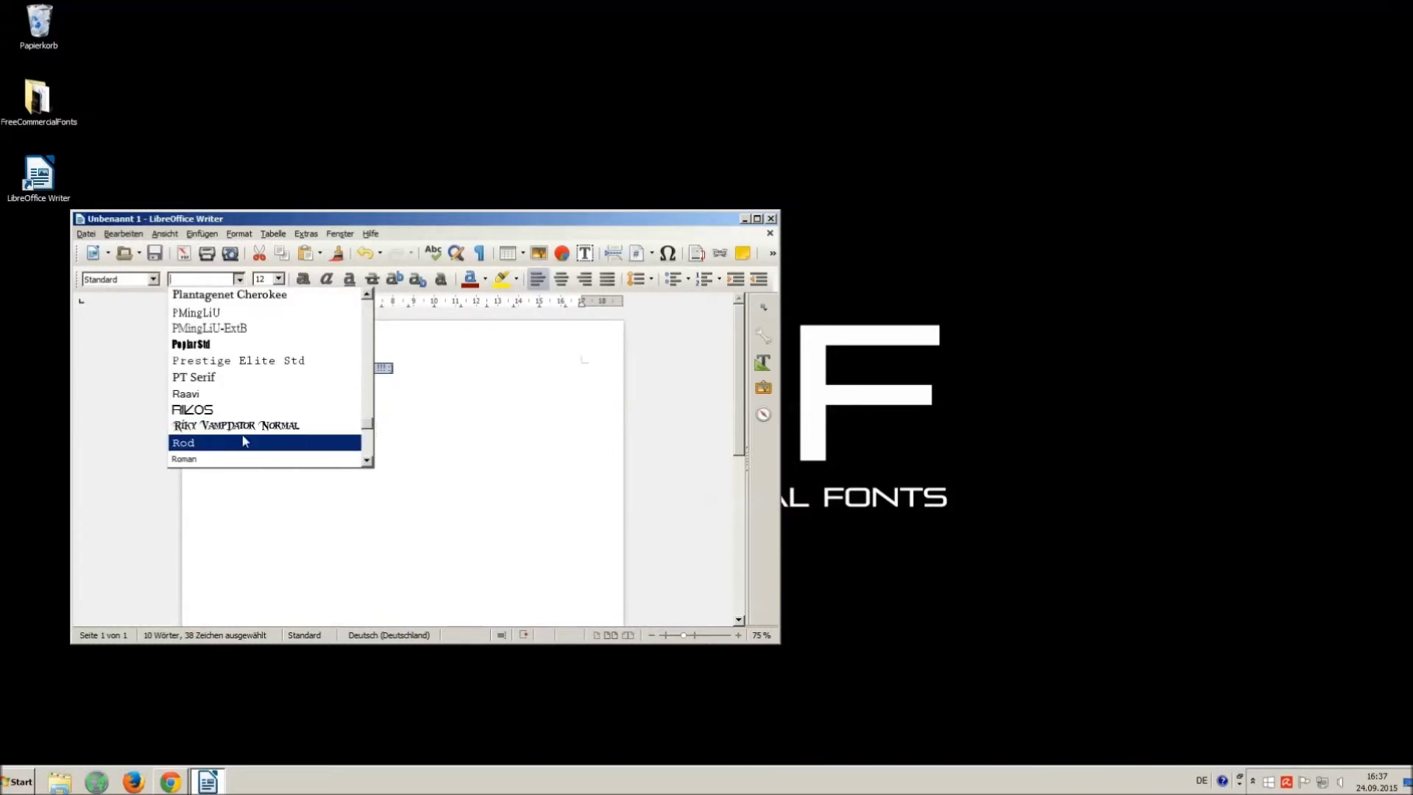
click(213, 428)
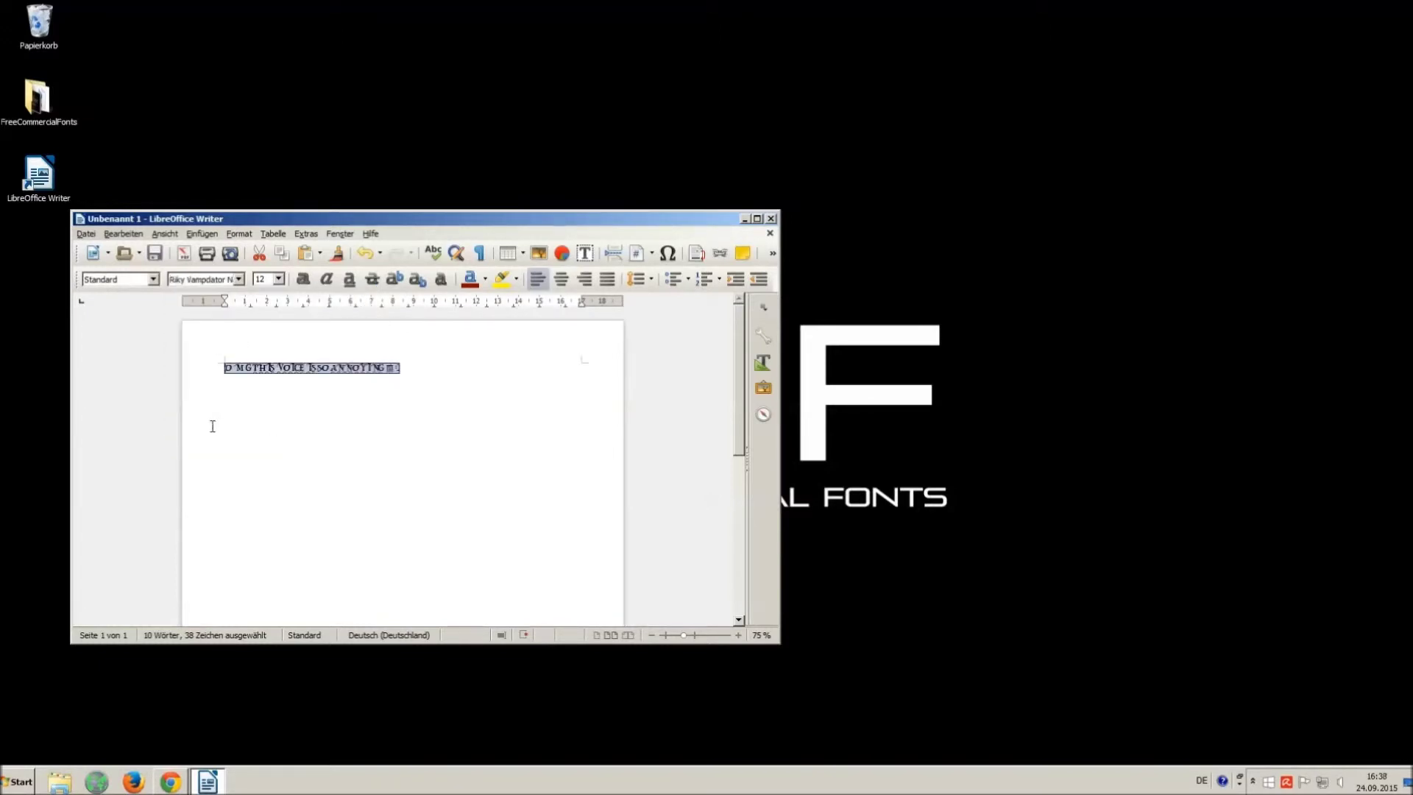
click(279, 278)
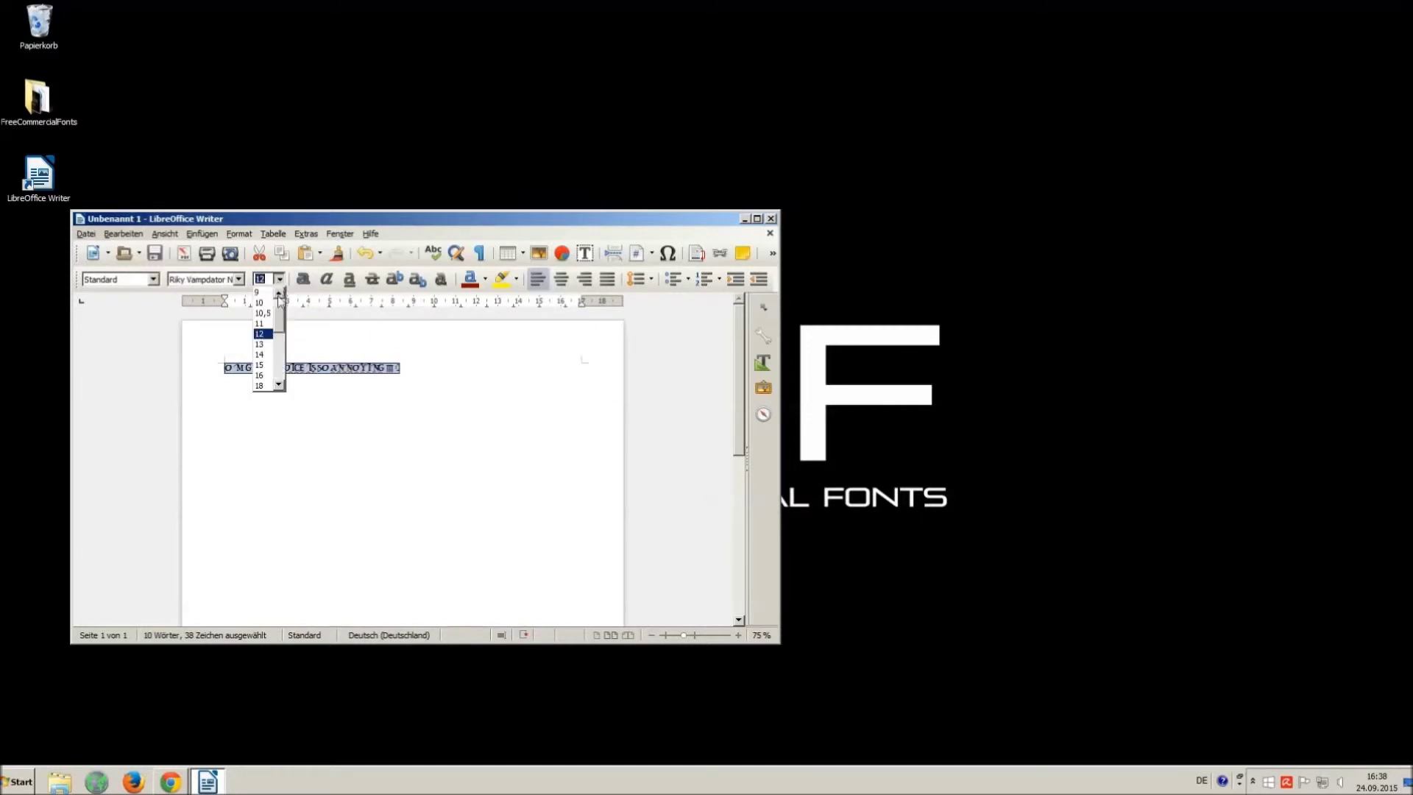
Step: Make the line 16 pt, widen the gaps between its words, and reselect it
click(267, 381)
click(444, 407)
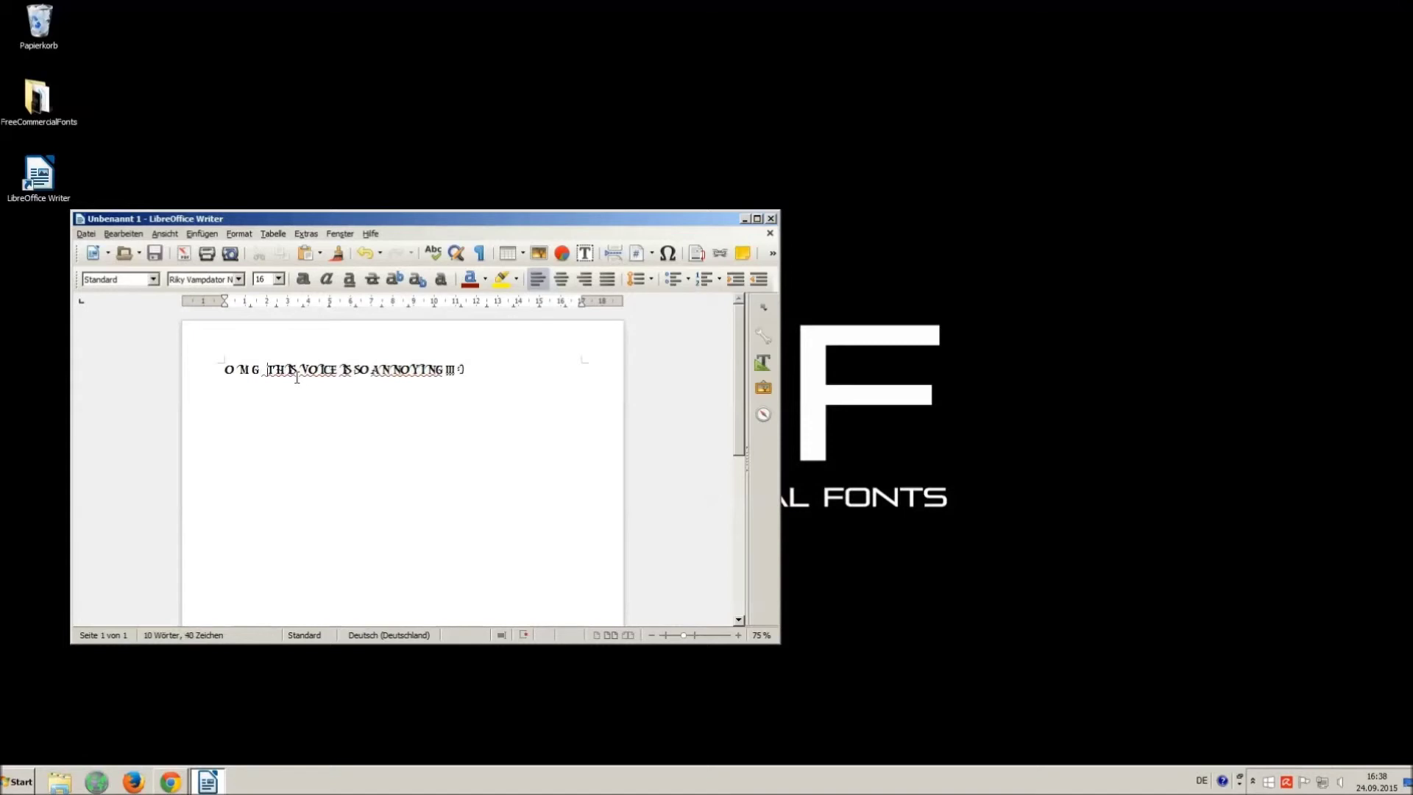
key(Right)
key(Right)
key(Right)
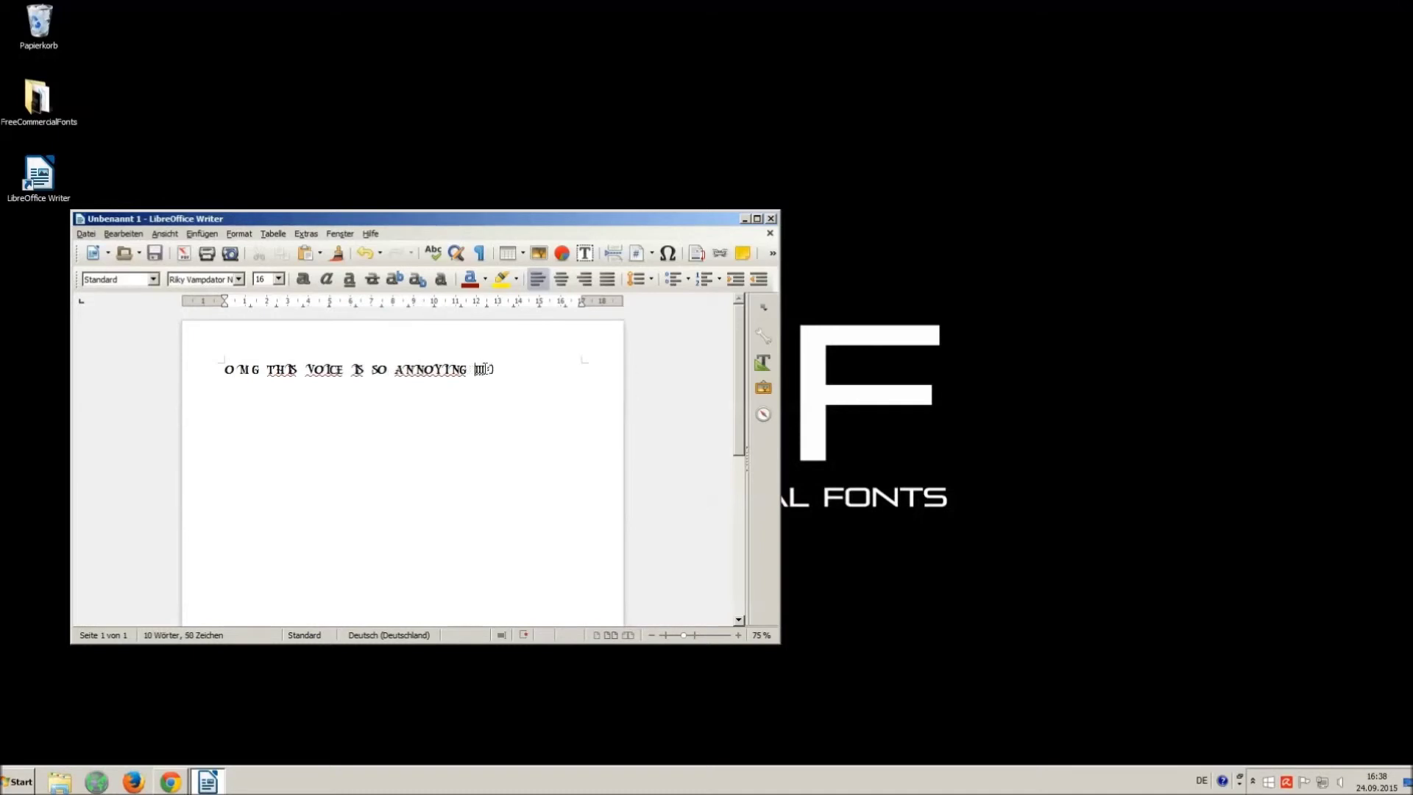
key(ctrl+a)
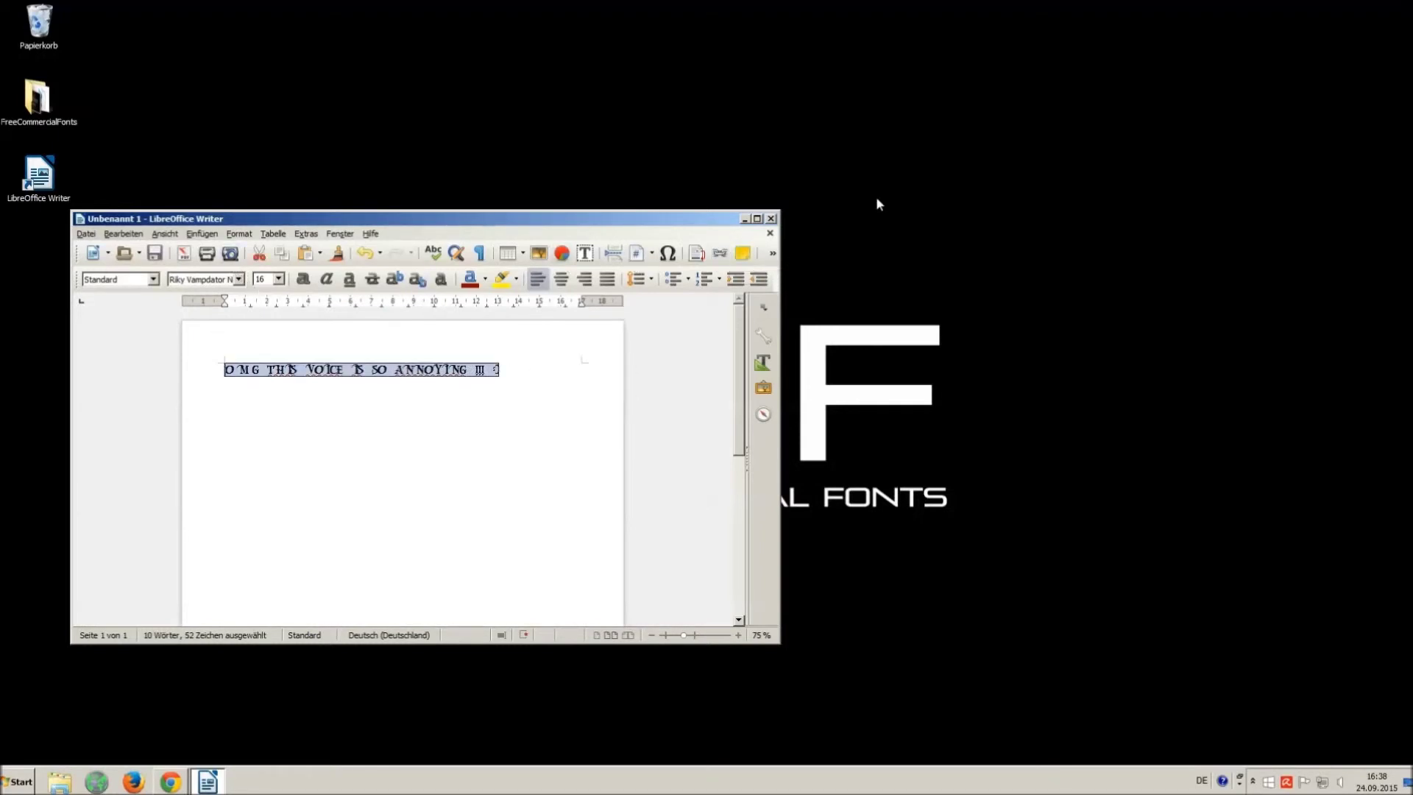
Step: Close Writer with 'Nicht speichern' and bring back the Riky Vampdator YouTube video
click(770, 218)
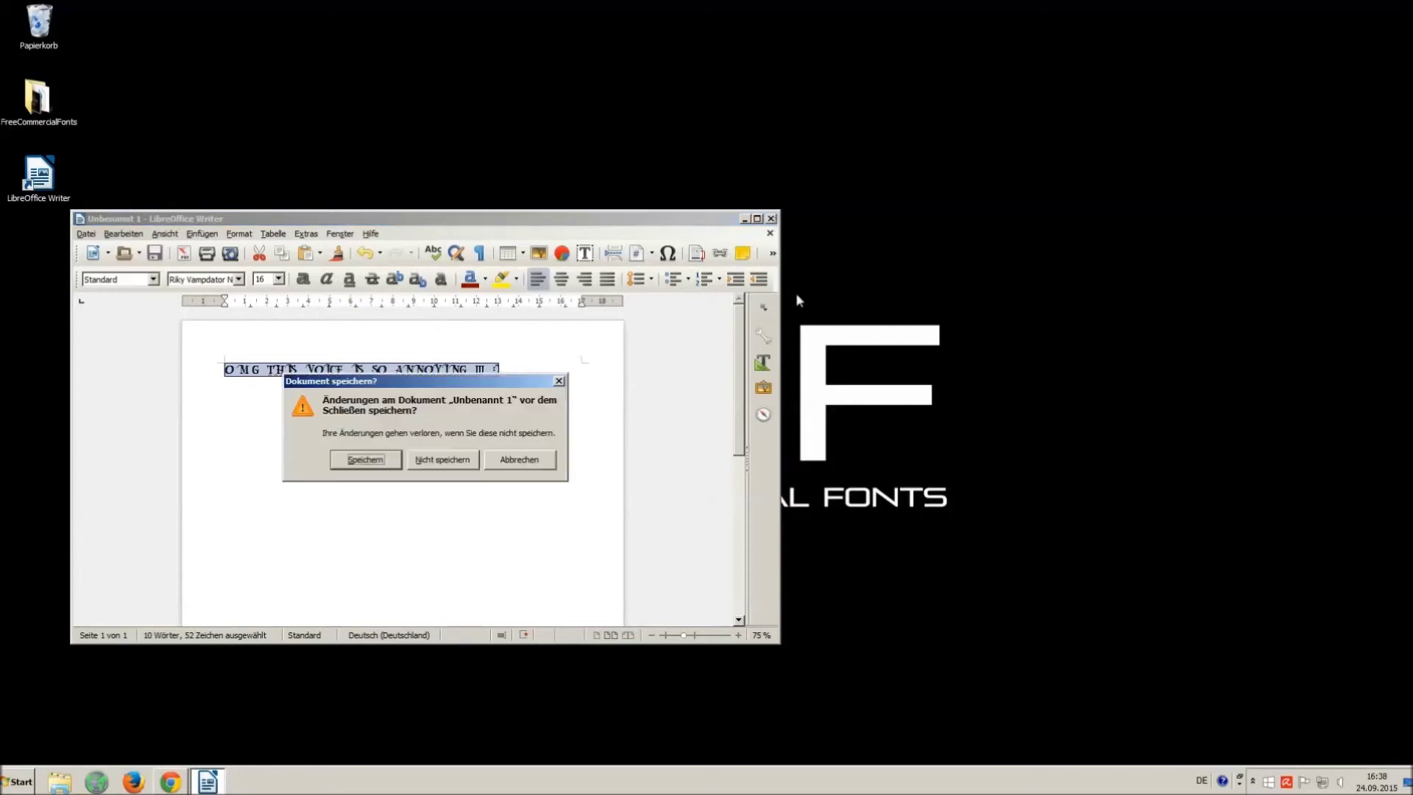
click(440, 460)
click(169, 783)
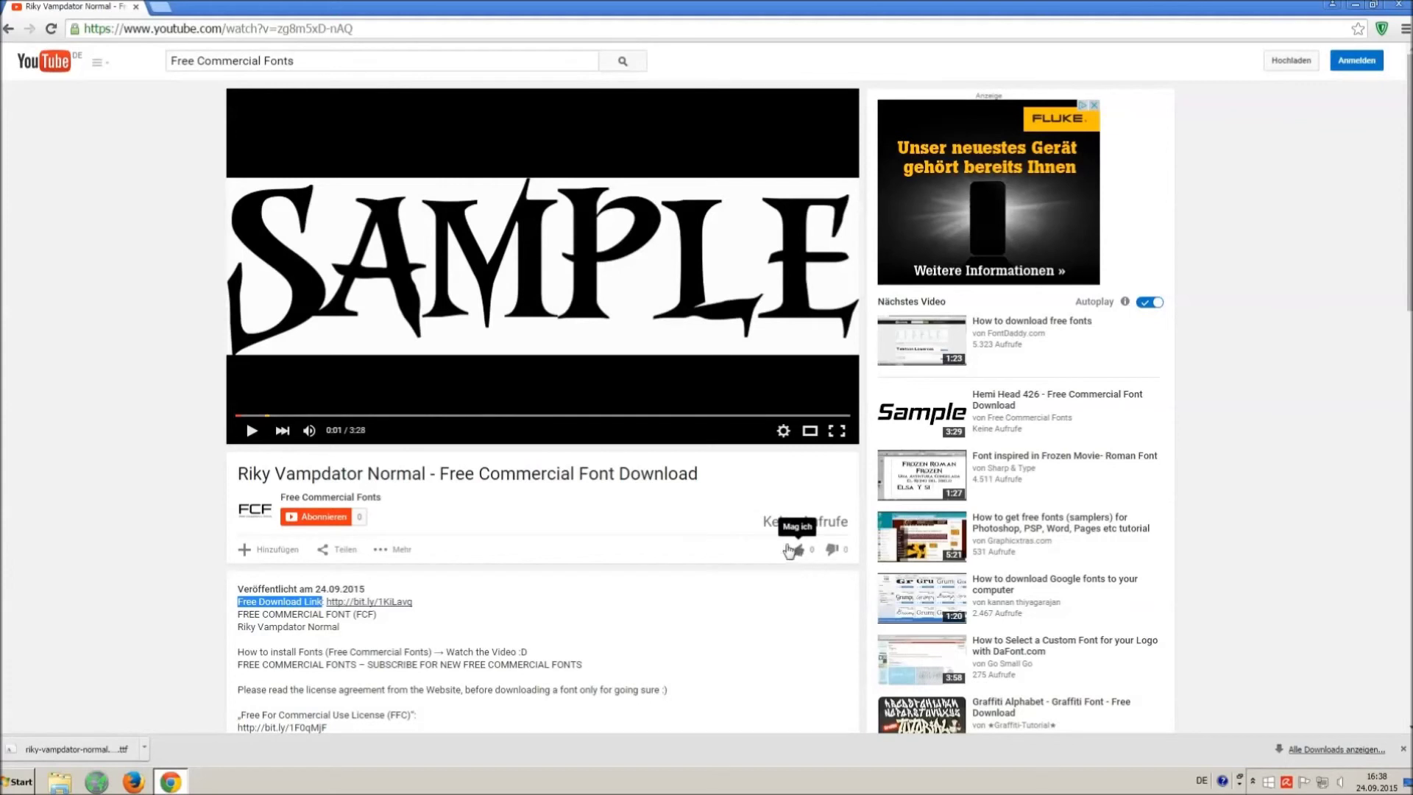
Step: Close the downloads bar and highlight the Disfigure track's Music credits in the description
click(798, 550)
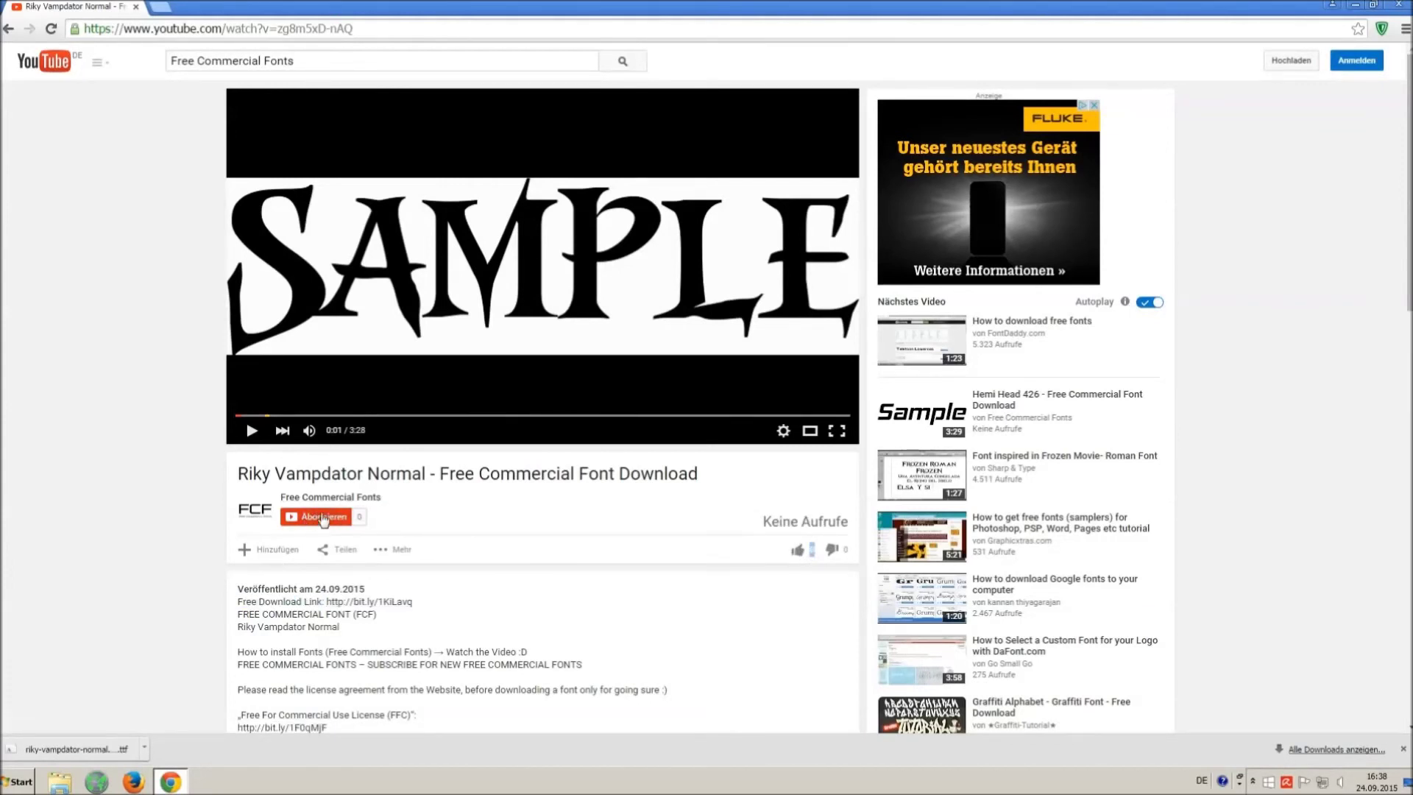
click(1403, 749)
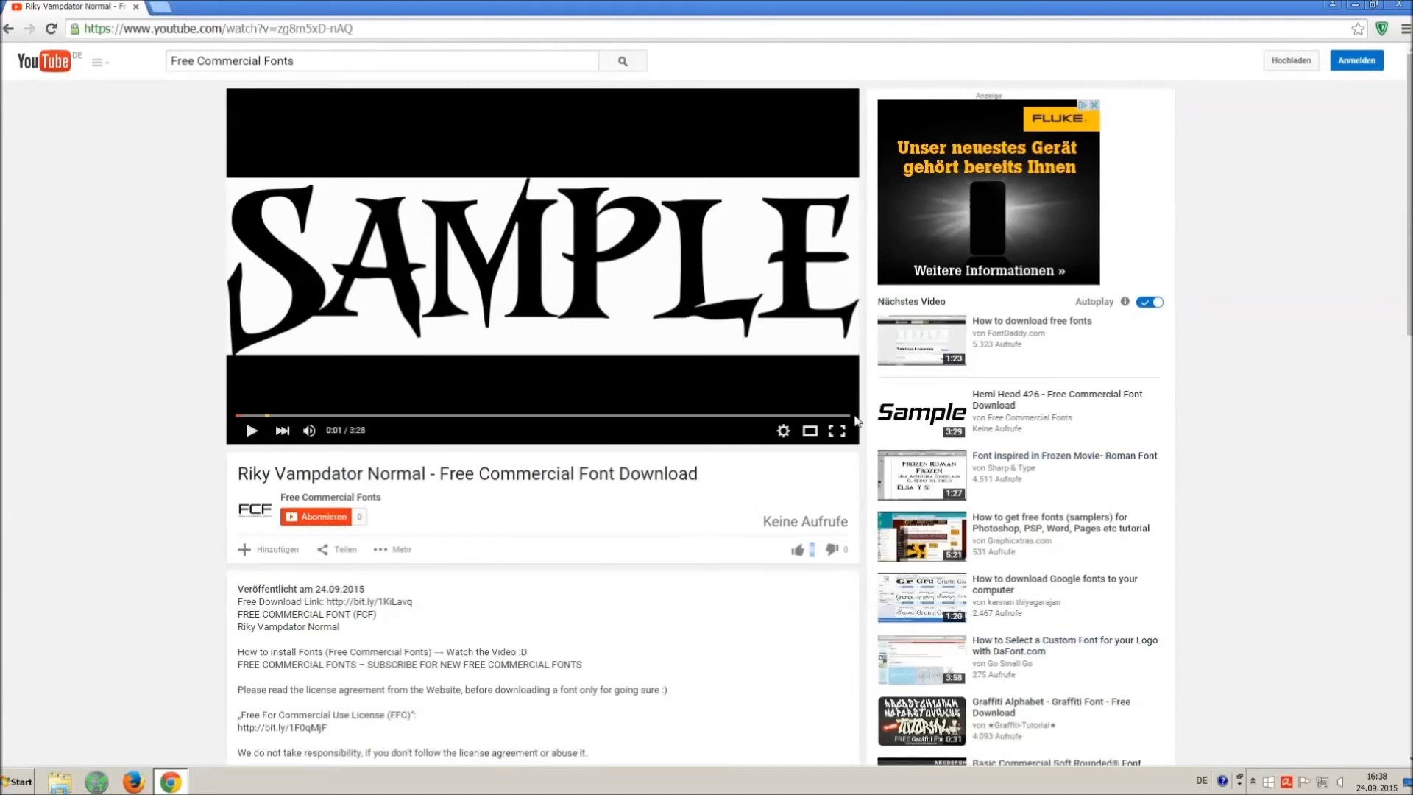
scroll(435, 514, down, 2)
scroll(436, 491, down, 1)
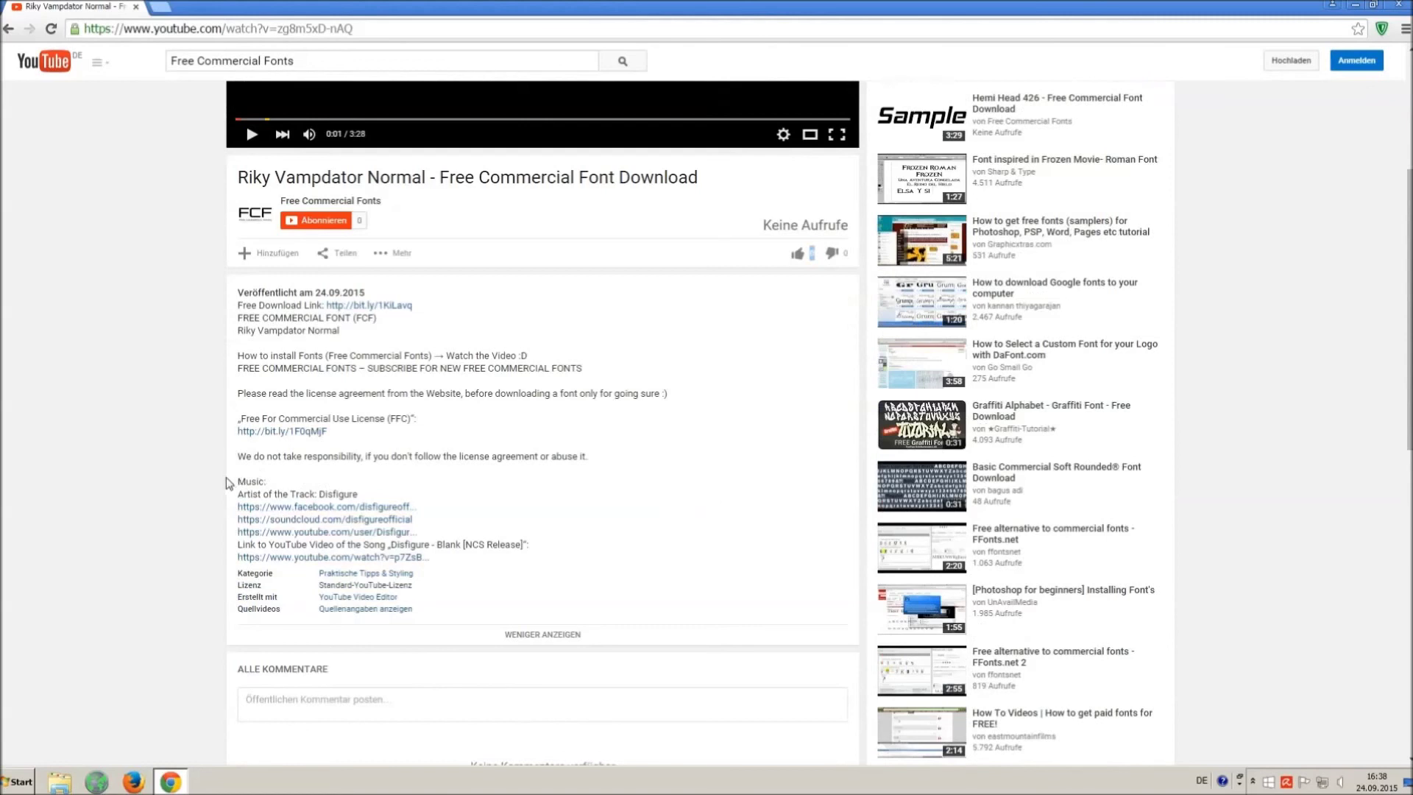
drag(238, 477, 663, 498)
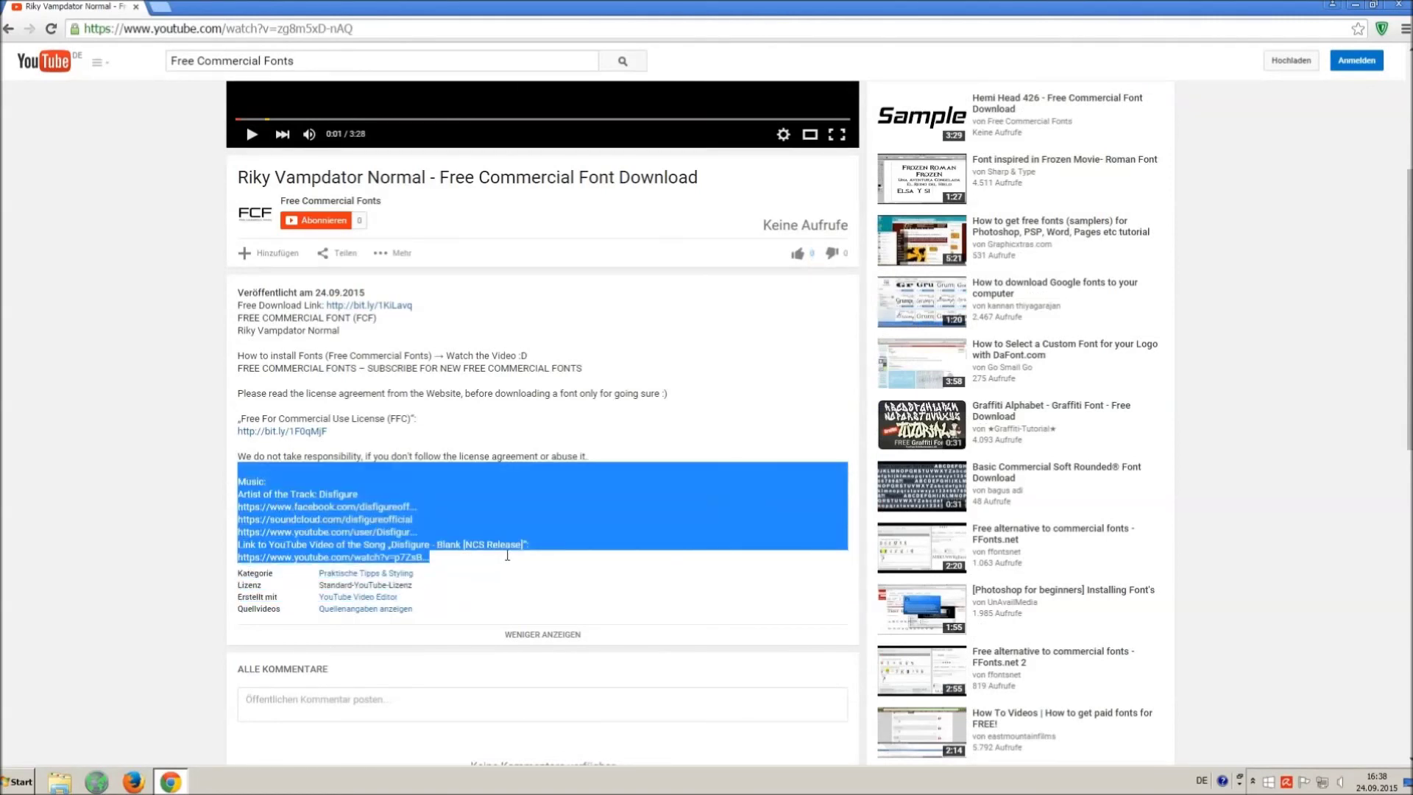